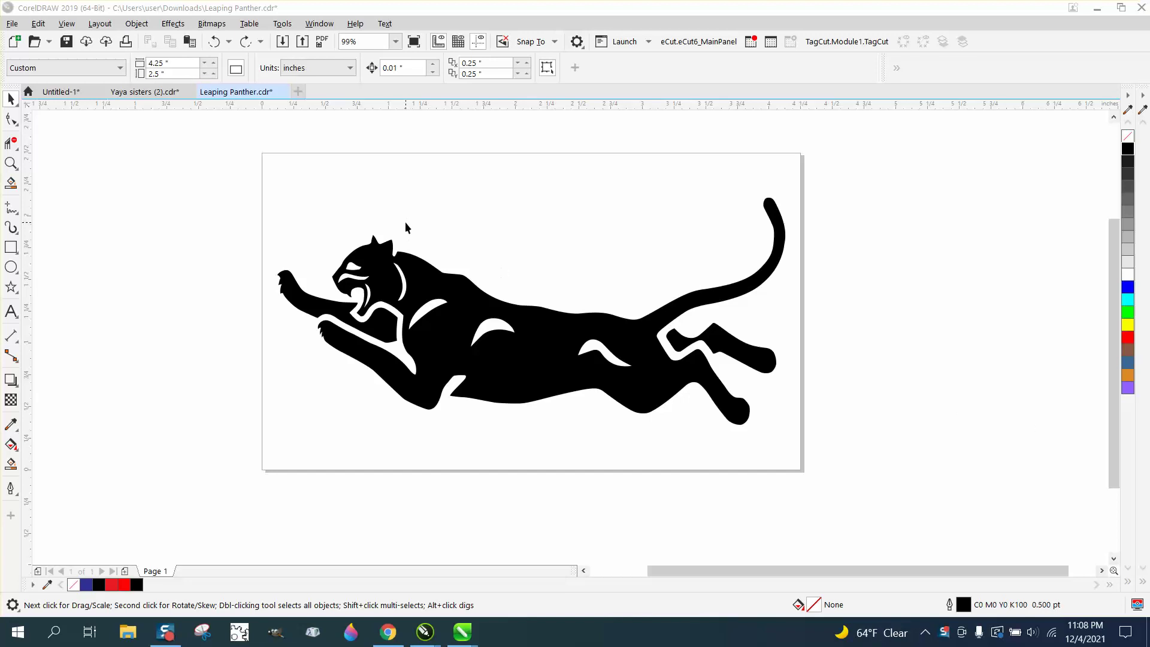
Zoom in to inspect the whole panther, its head and its front paw, then zoom back out
left_click(10, 163)
left_click_drag(223, 157, 919, 451)
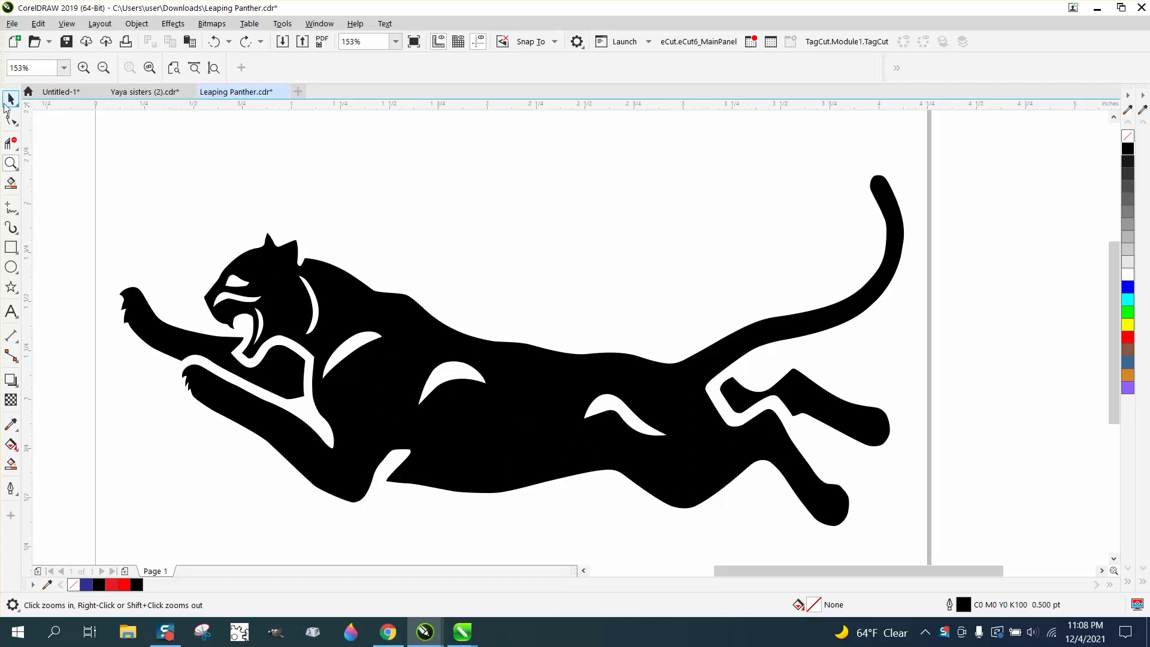
left_click(11, 100)
scroll(378, 207, "down", 4)
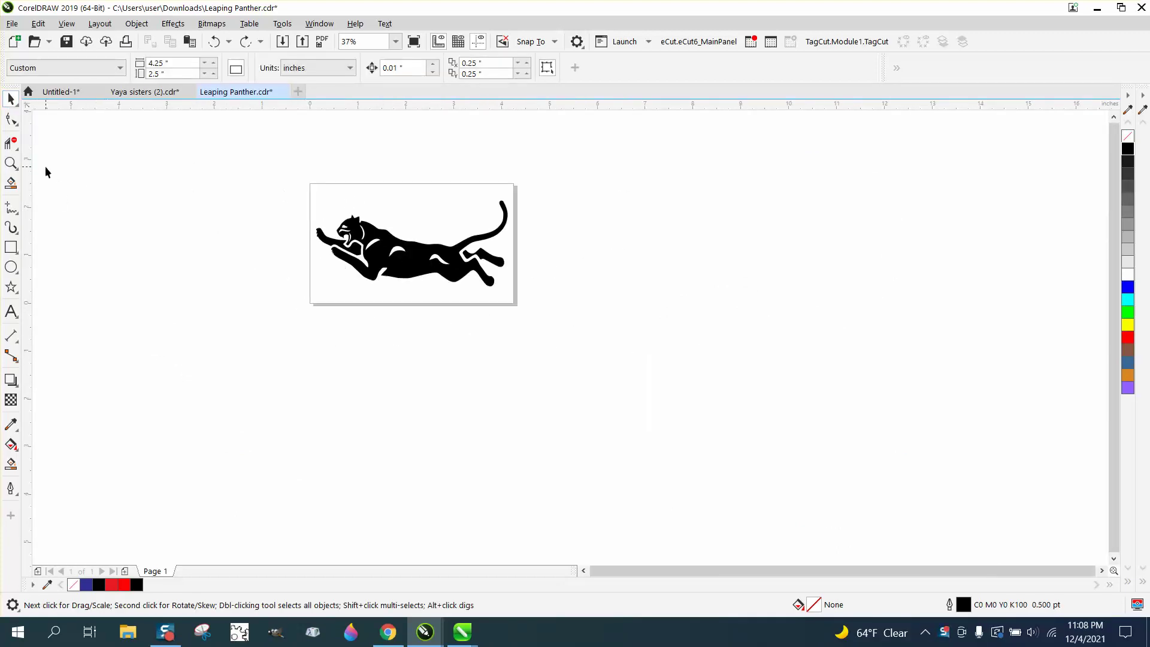
left_click(11, 163)
left_click_drag(347, 203, 417, 242)
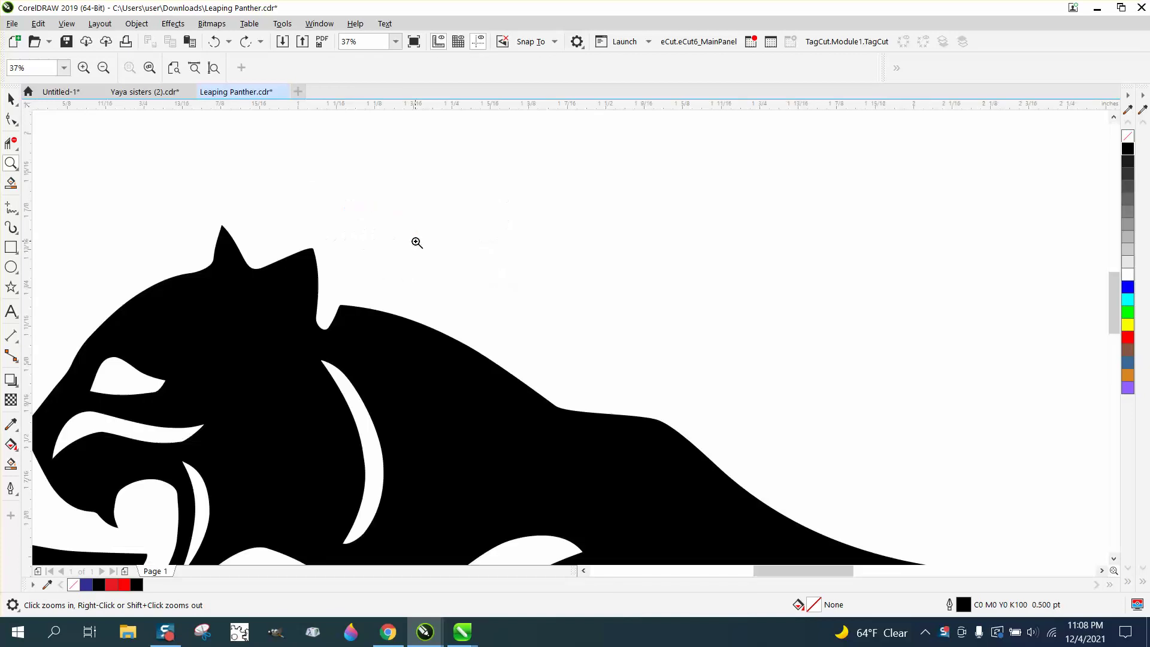
right_click(304, 251)
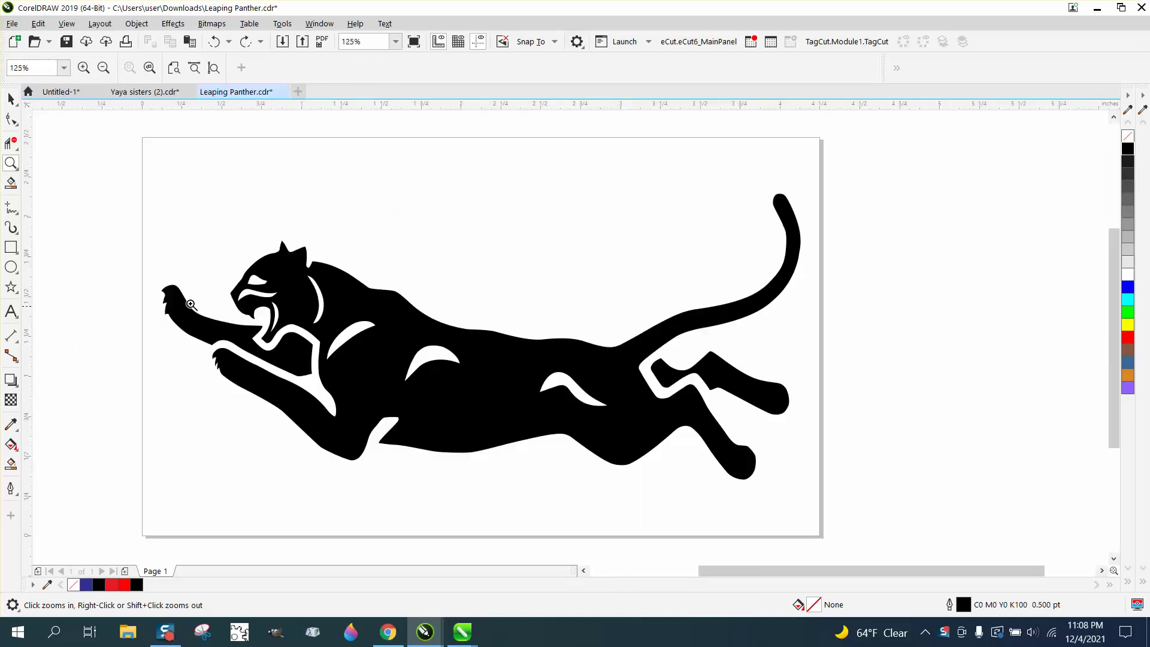
left_click_drag(154, 271, 242, 340)
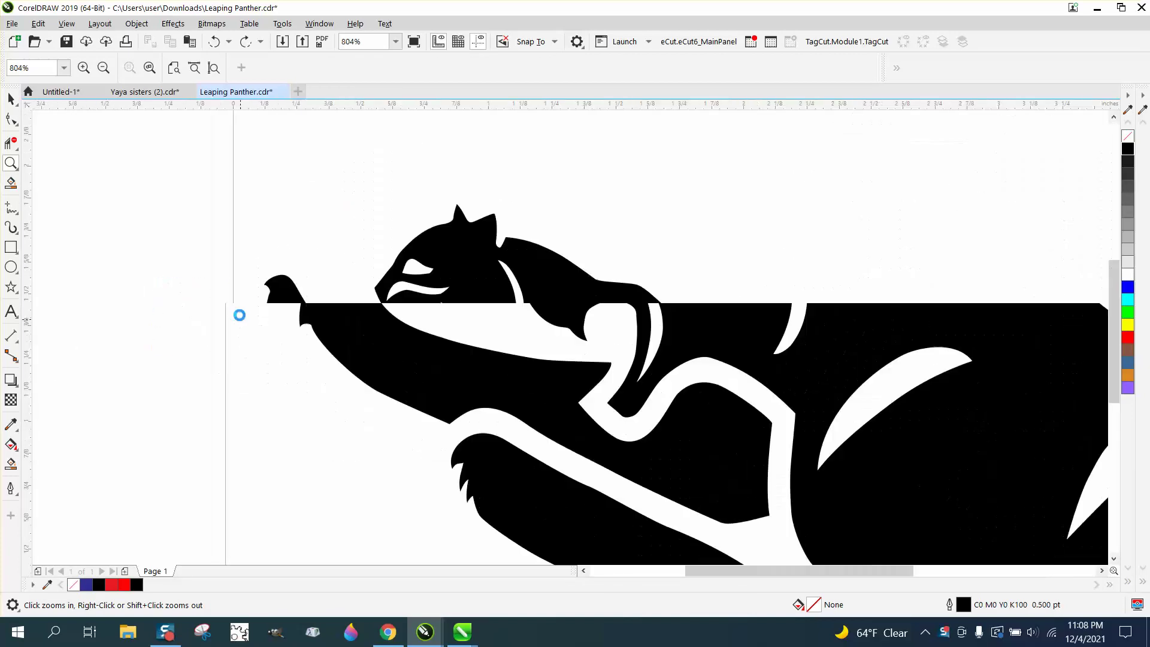
right_click(239, 315)
left_click(12, 100)
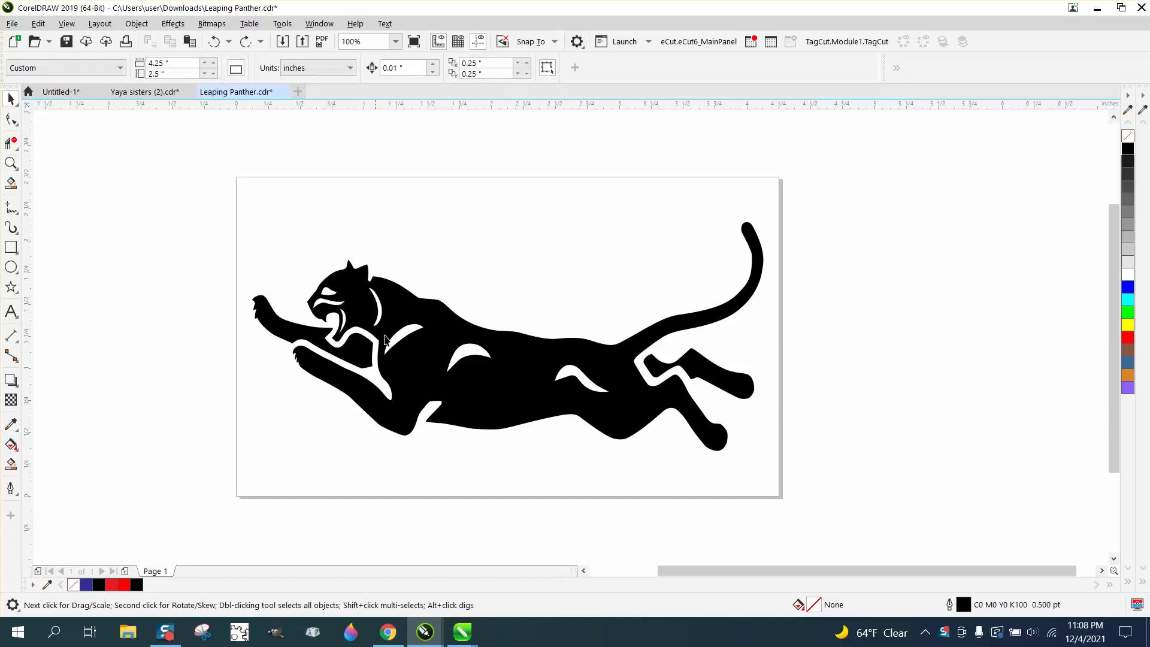
Make the panther unfilled with a black outline
left_click(452, 338)
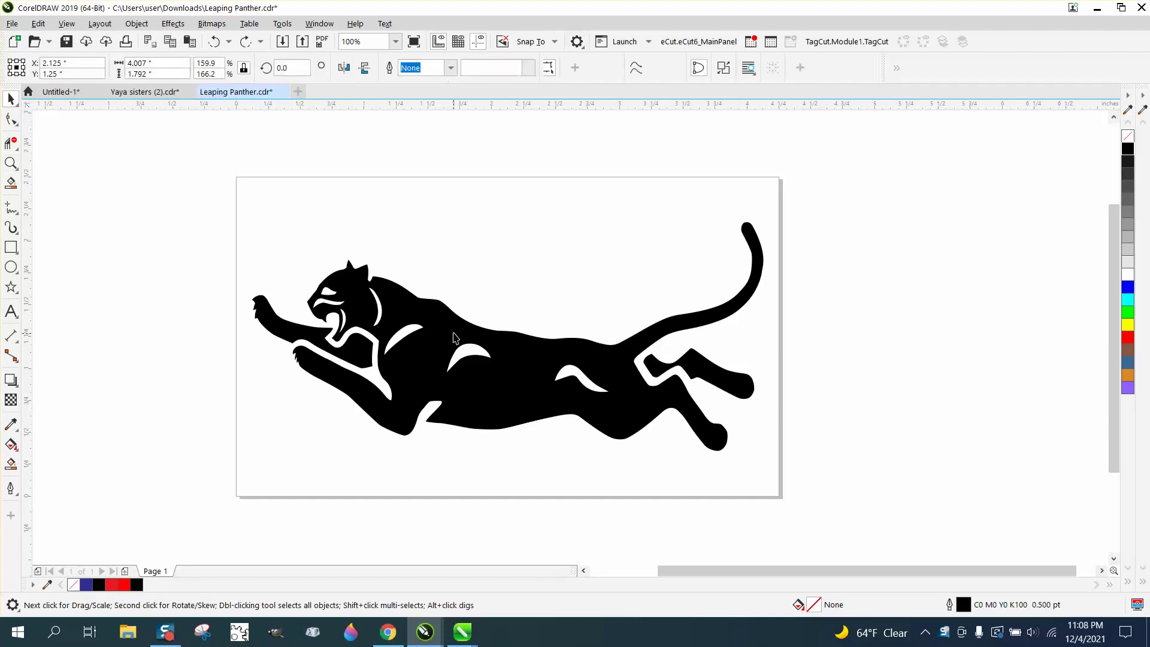
left_click(1130, 138)
right_click(1128, 151)
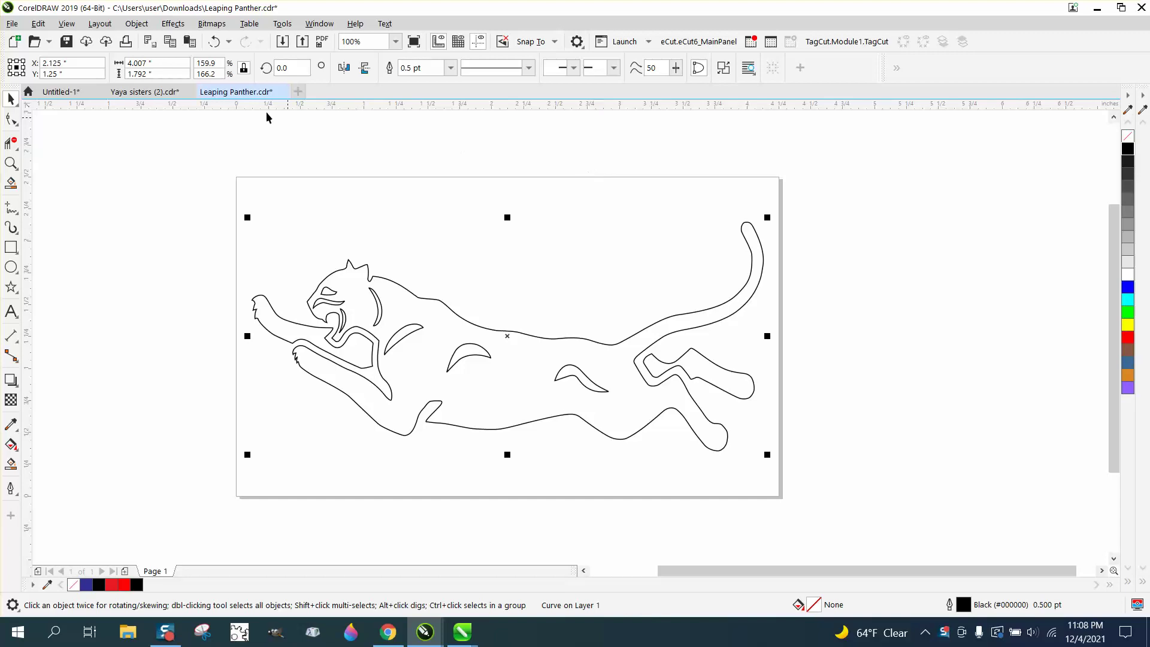
Add a red 1-step outside contour 0.05" from the panther
left_click(173, 23)
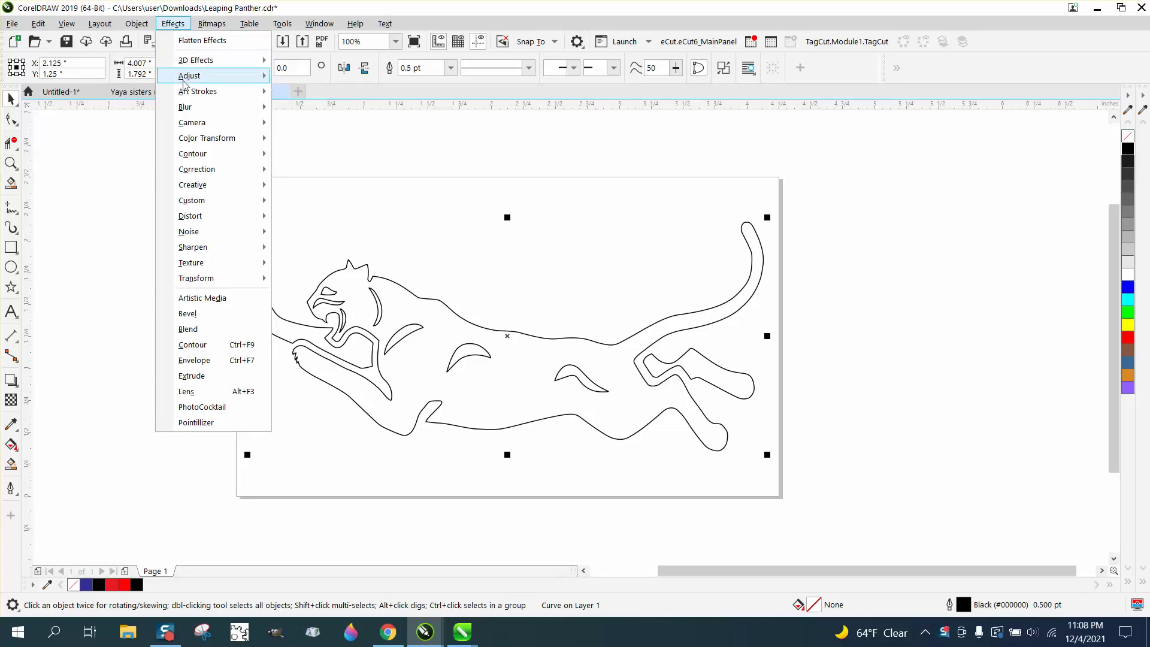
left_click(192, 344)
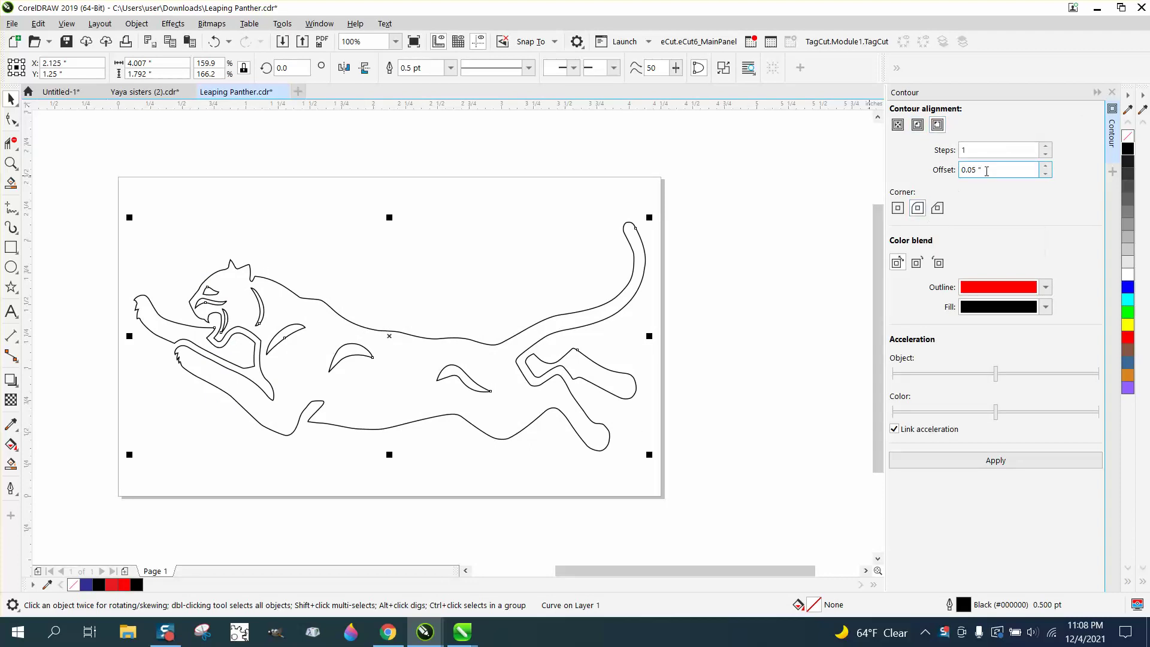
left_click(996, 462)
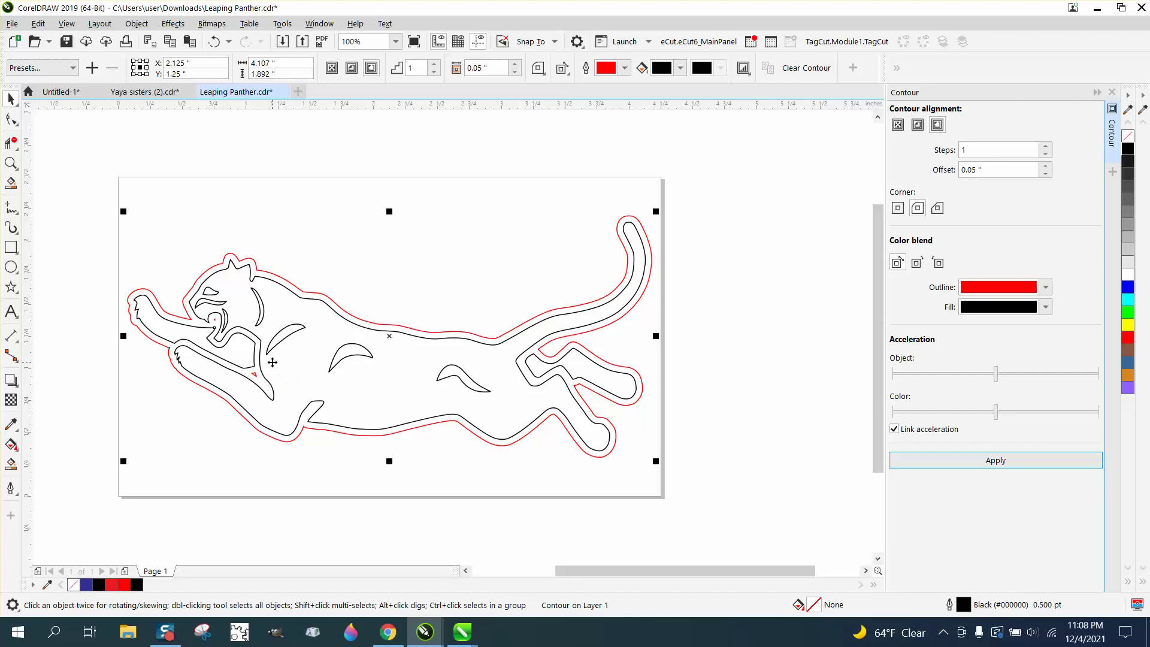
Undo the contour and reapply it at a 0.02" offset
left_click(214, 41)
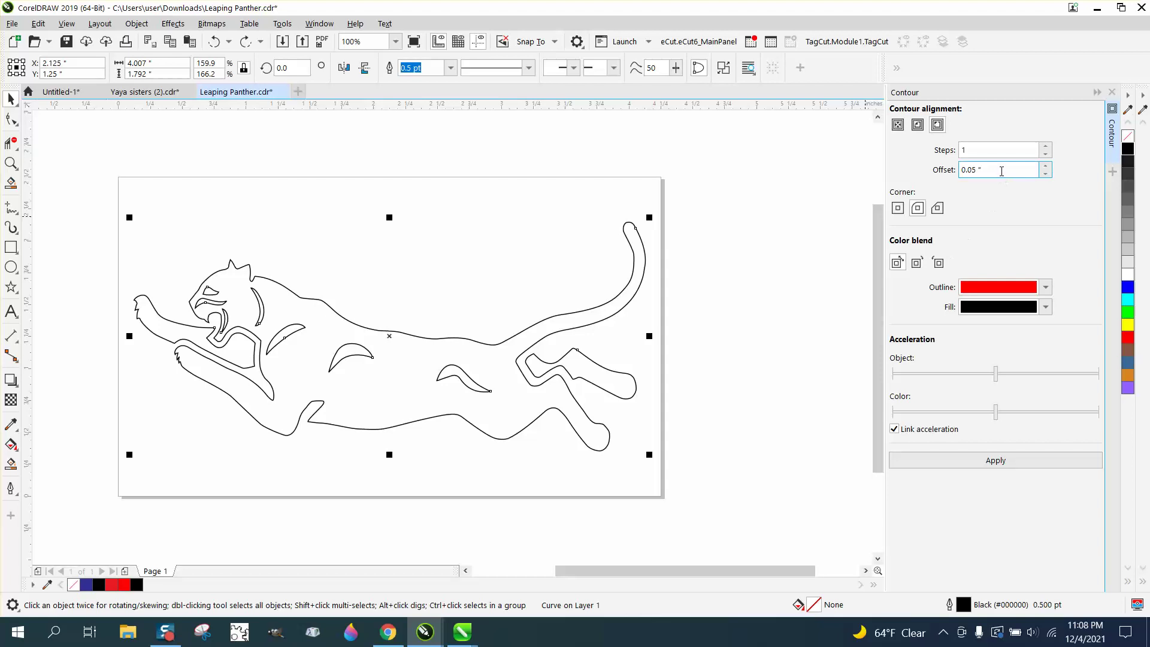
left_click_drag(1002, 170, 945, 180)
type(".02")
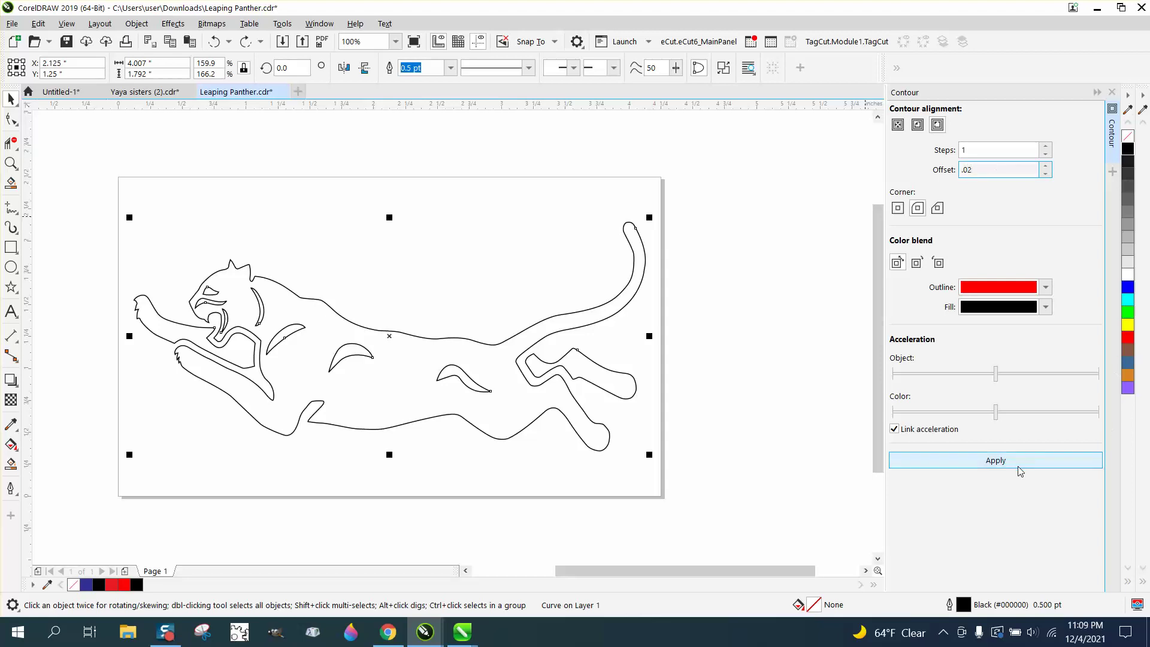
left_click(997, 460)
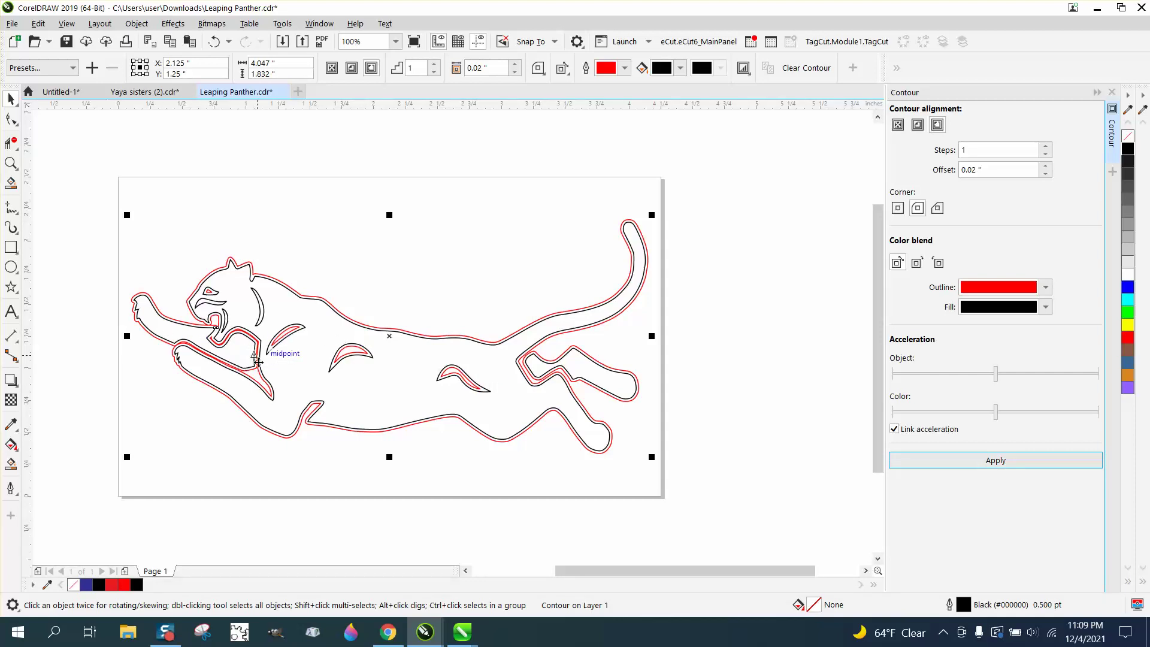
Undo again and reapply the red contour at a 0.03" offset, then check the selection
left_click(214, 42)
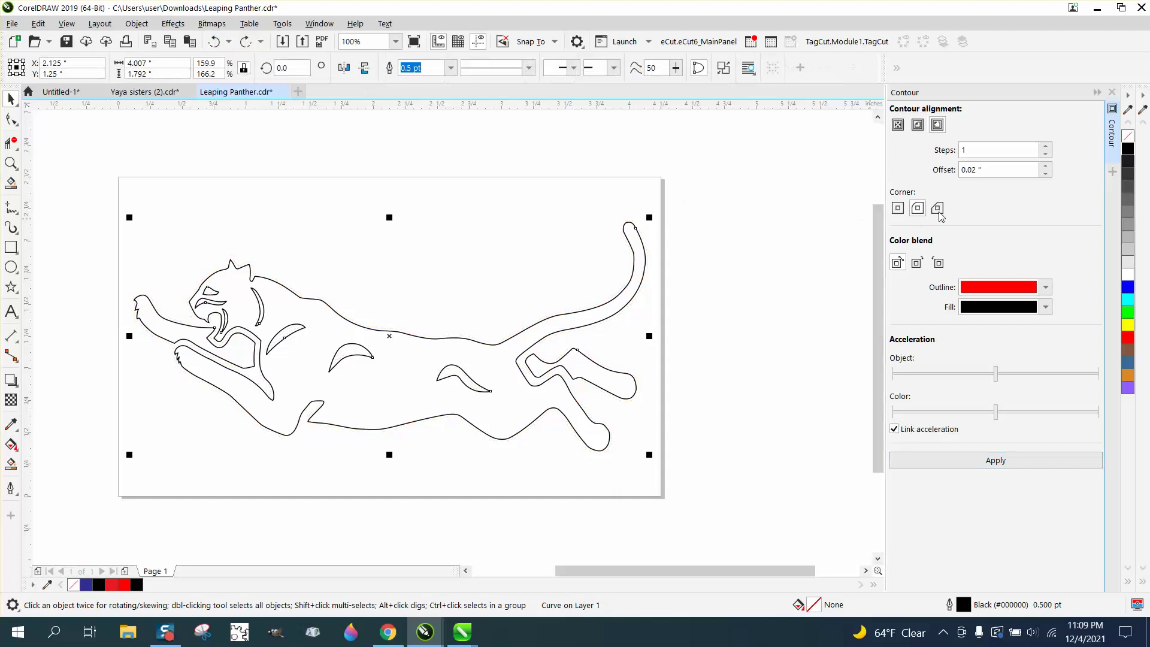
left_click_drag(999, 170, 932, 174)
type(".03")
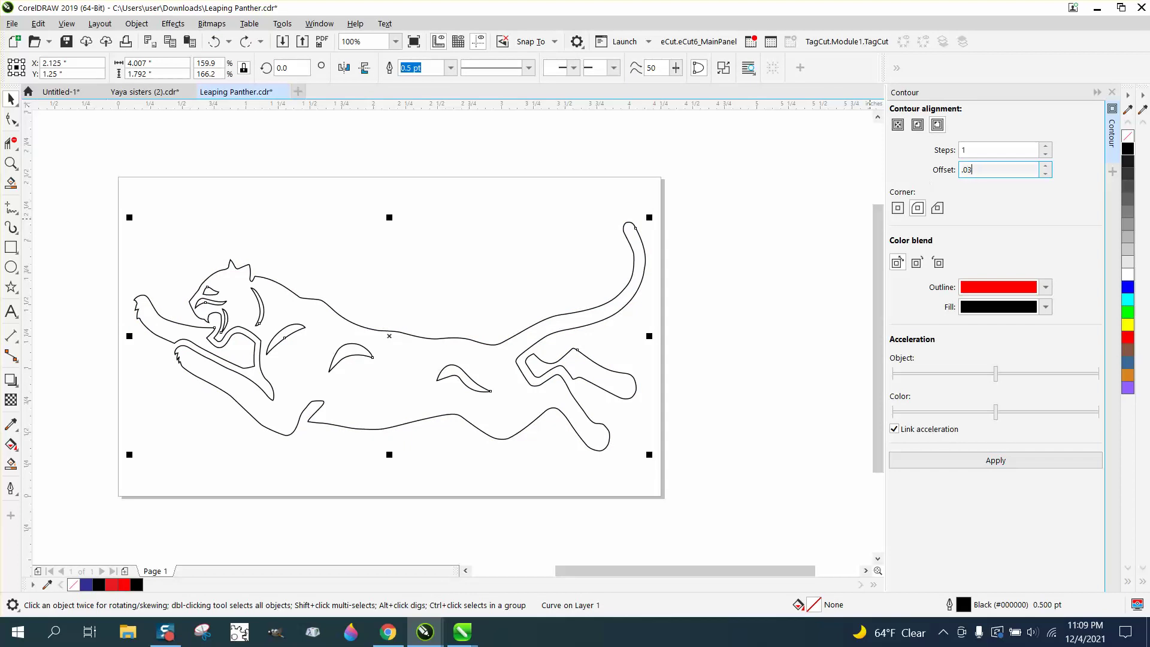
left_click(1014, 461)
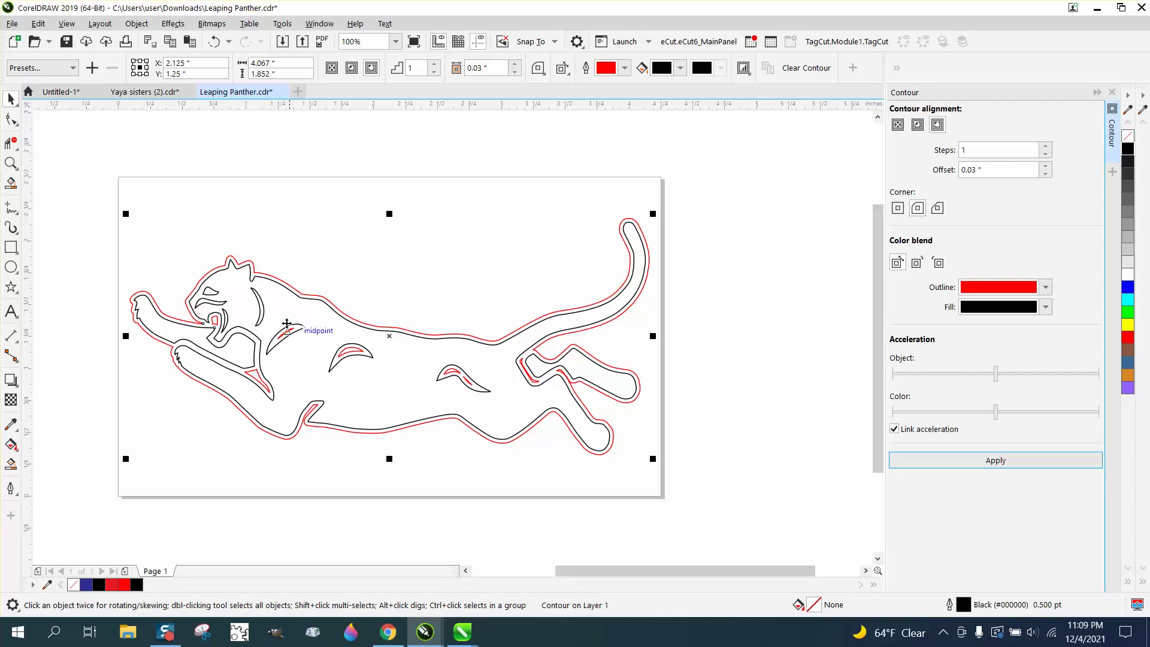
scroll(300, 152, "down", 4)
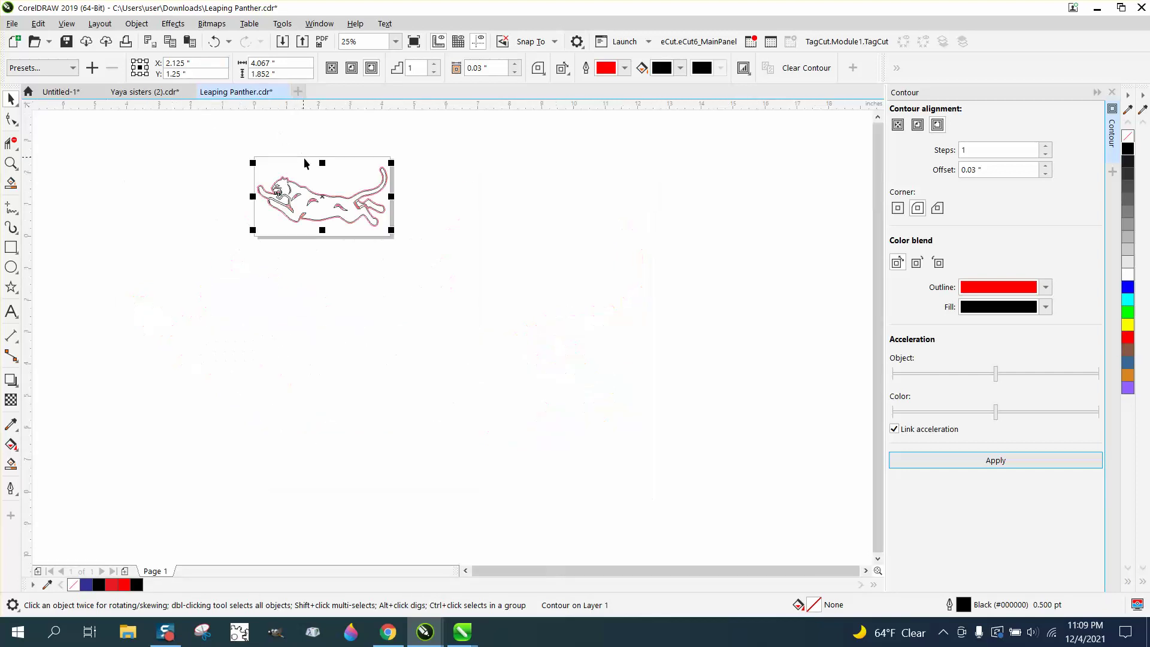
left_click_drag(235, 146, 469, 257)
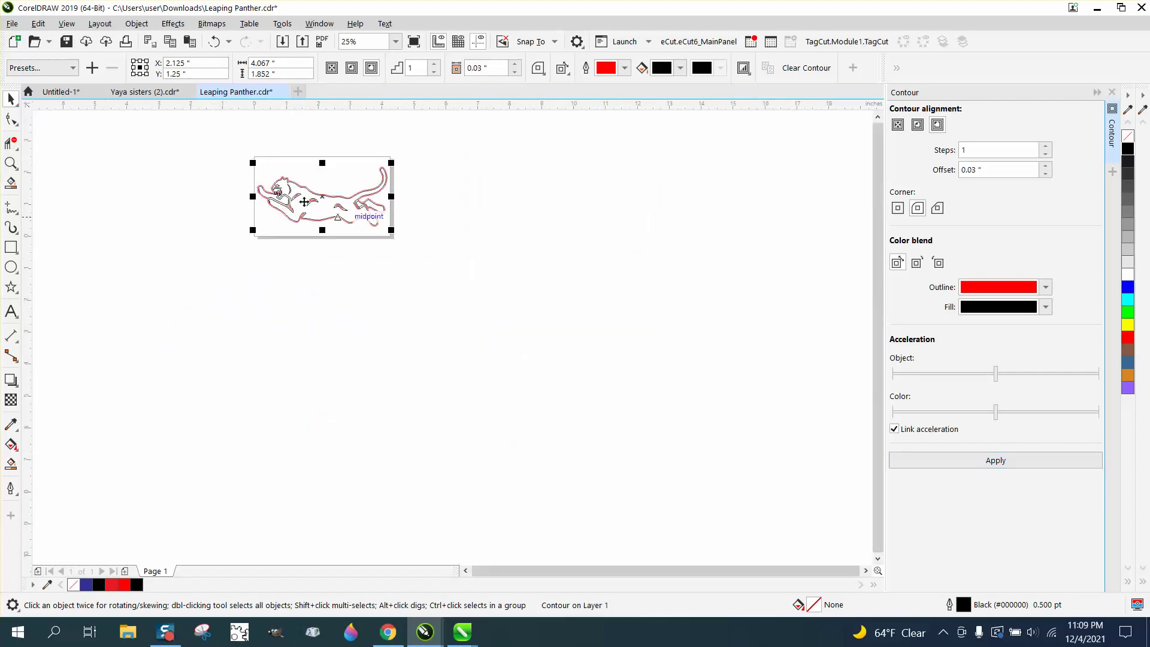
left_click(204, 143)
Set the nudge distance to 3"
left_click(395, 67)
double_click(395, 68)
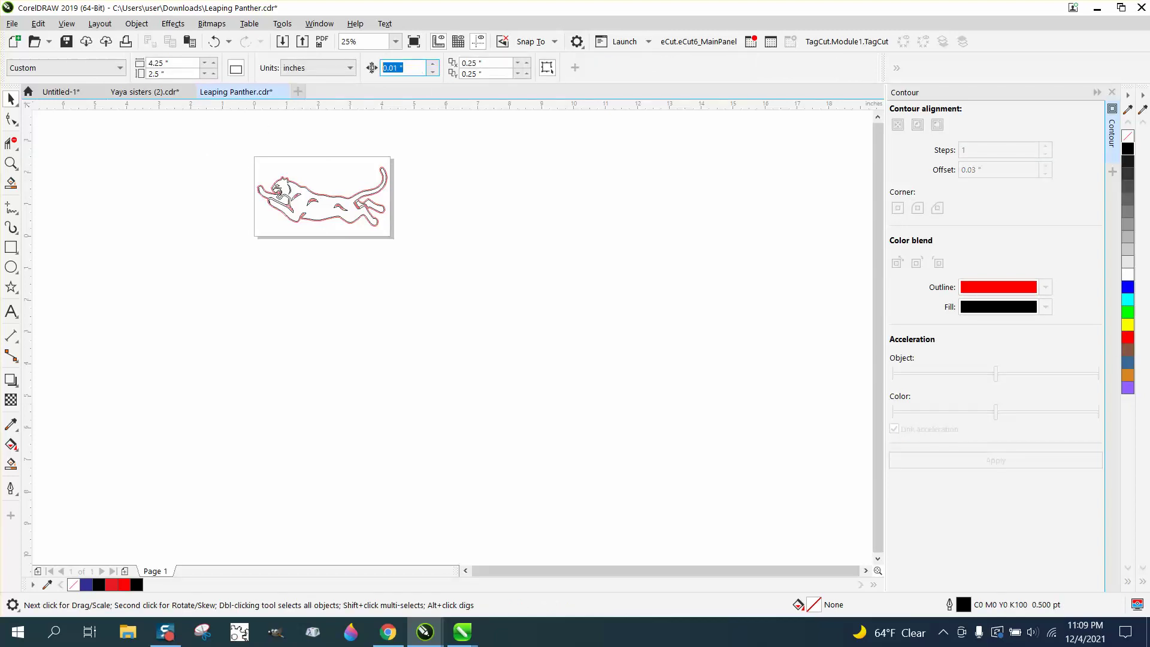
type("3")
Select the panther with its contour and break the contour apart into a separate object
left_click(11, 162)
left_click_drag(499, 279, 498, 279)
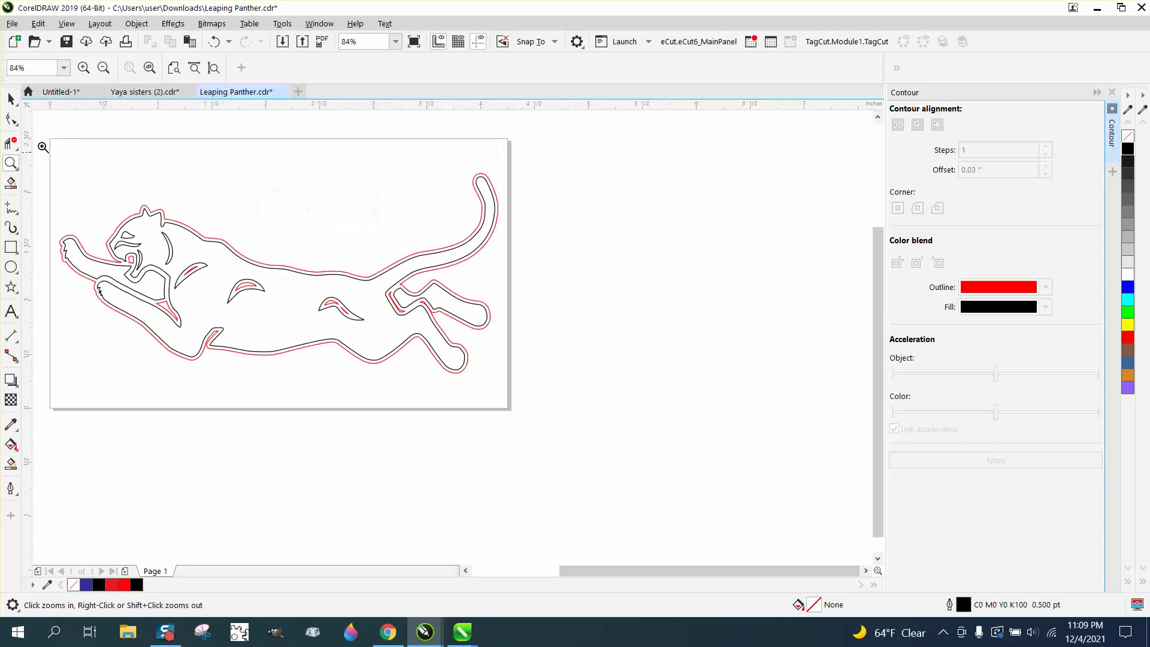
key("space")
left_click(181, 234)
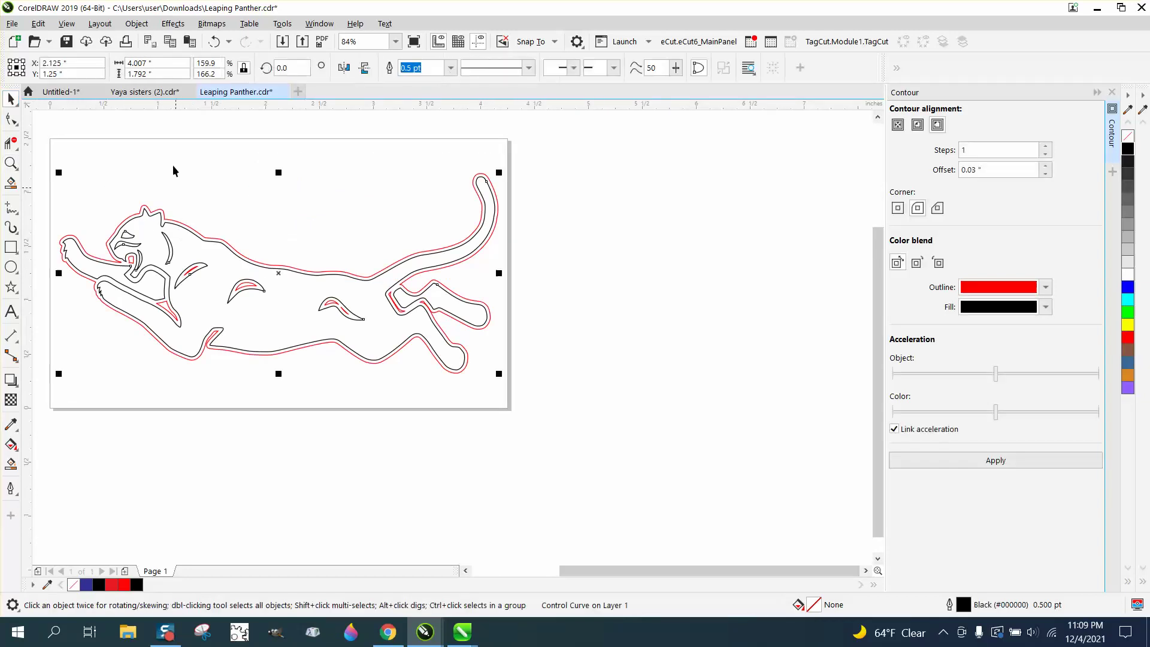
left_click(136, 23)
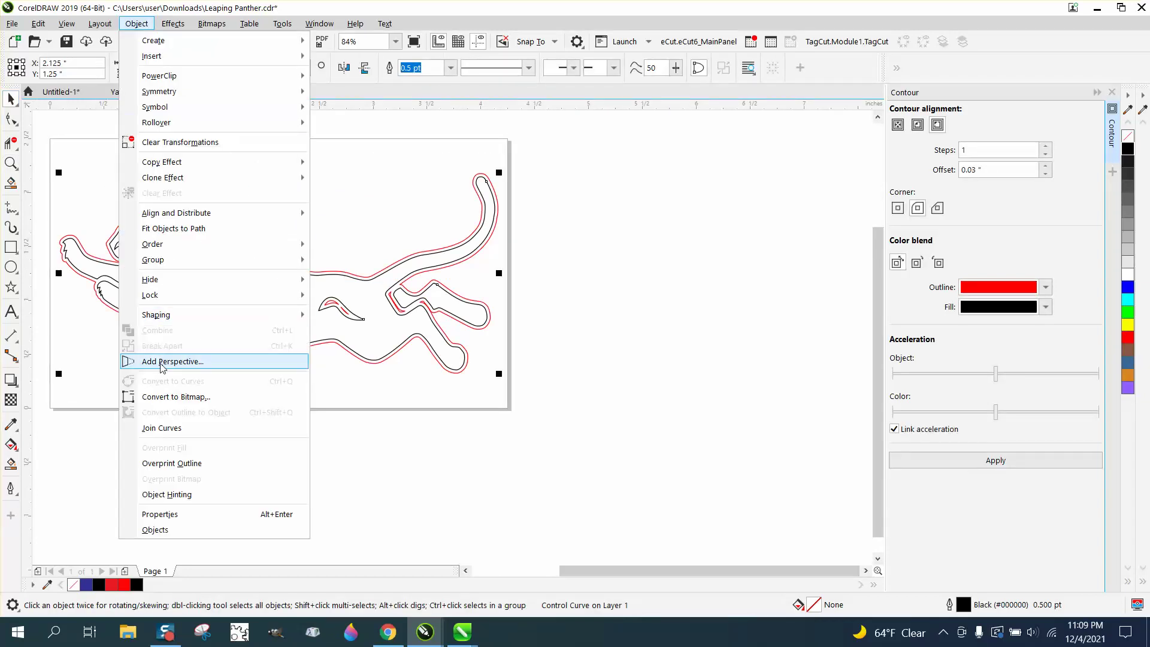
mouse_move(180, 213)
scroll(695, 267, "down", 4)
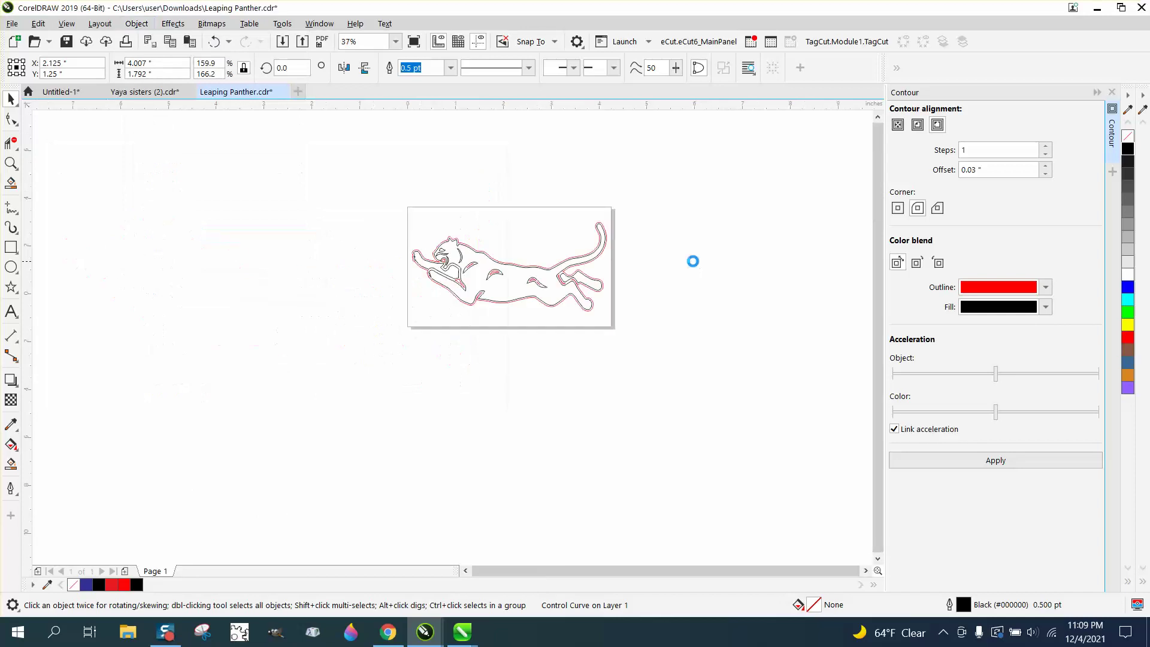
left_click_drag(535, 223, 717, 328)
left_click(137, 24)
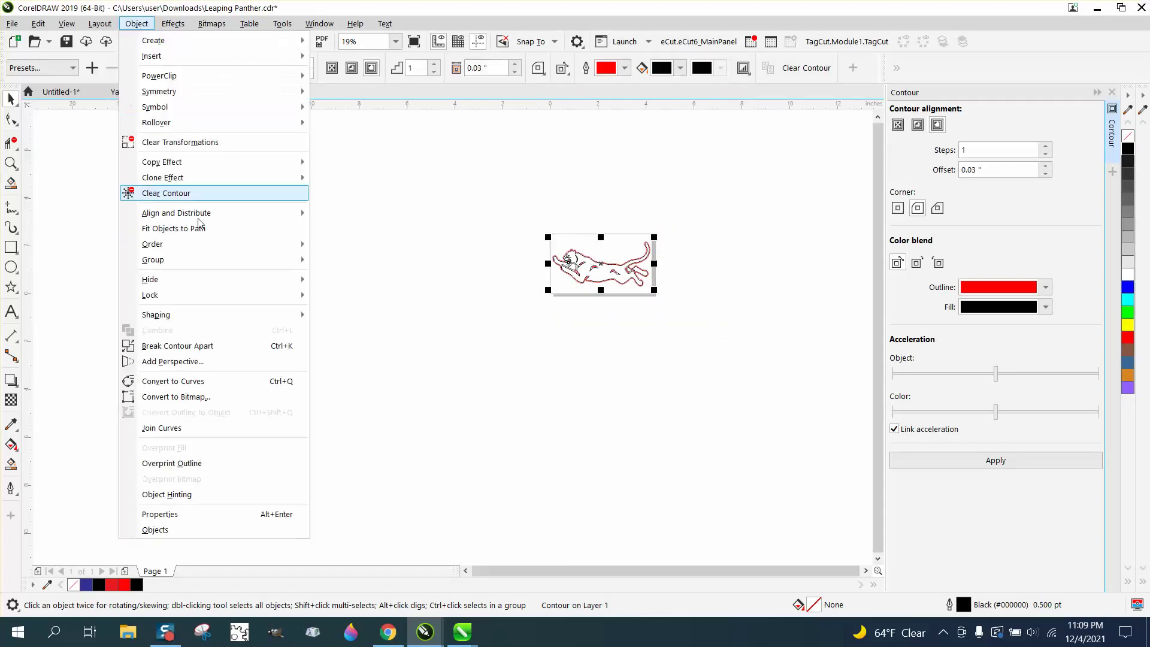
left_click(200, 346)
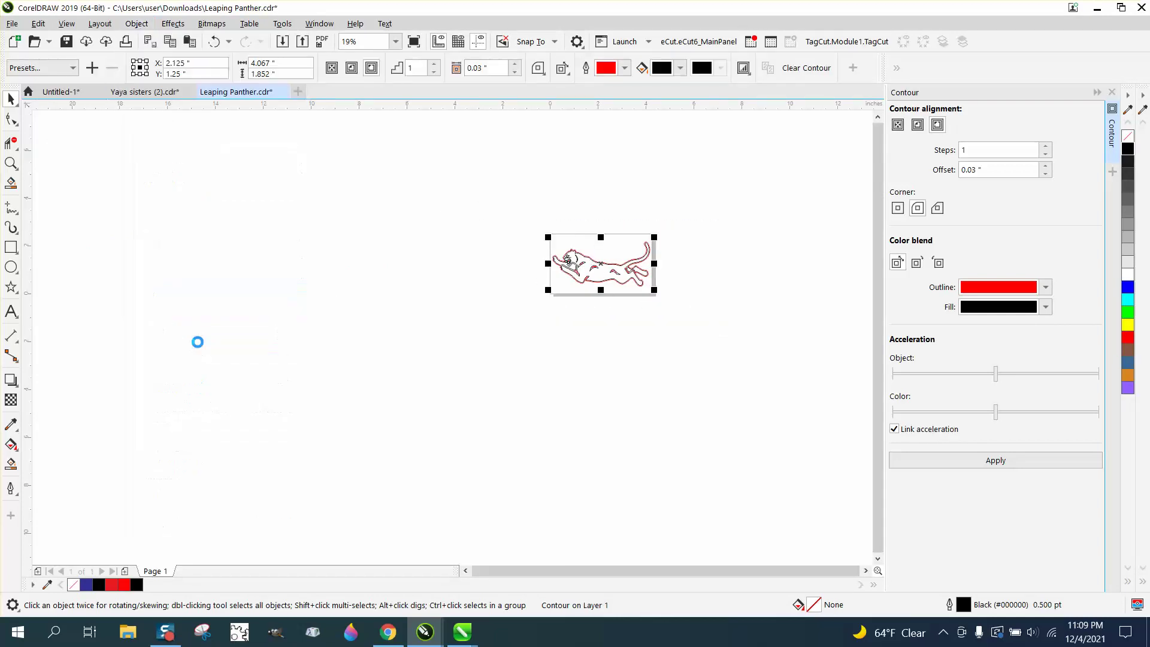
Zoom in and select the panther outline on its own
left_click(13, 166)
left_click(612, 279)
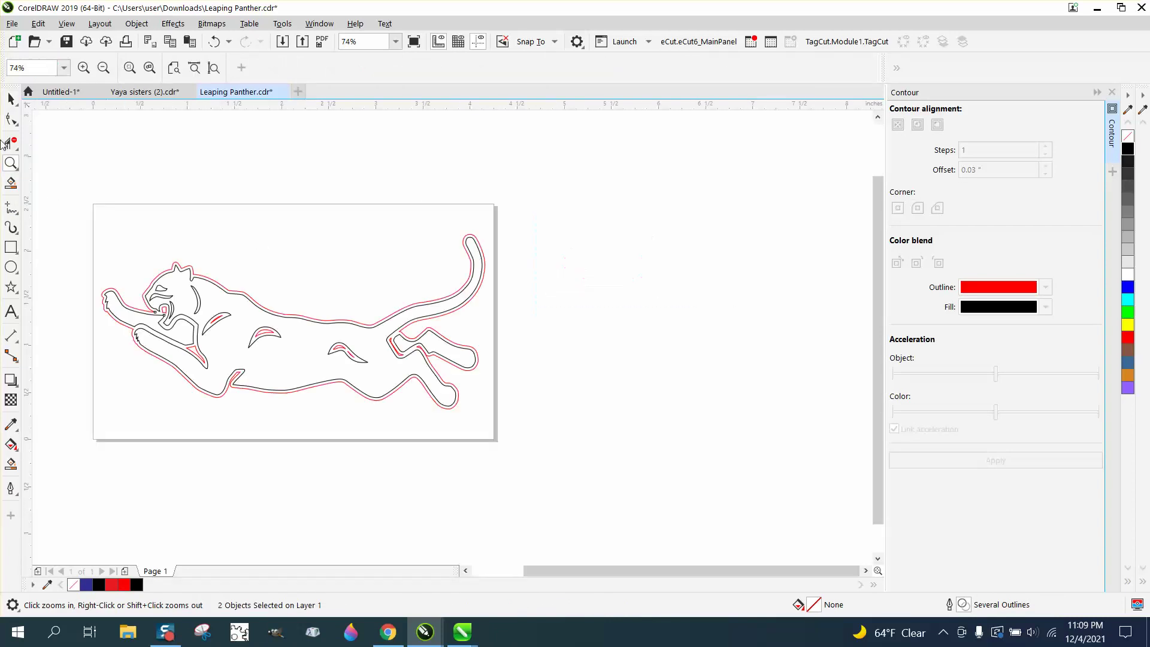
left_click(11, 99)
left_click(195, 255)
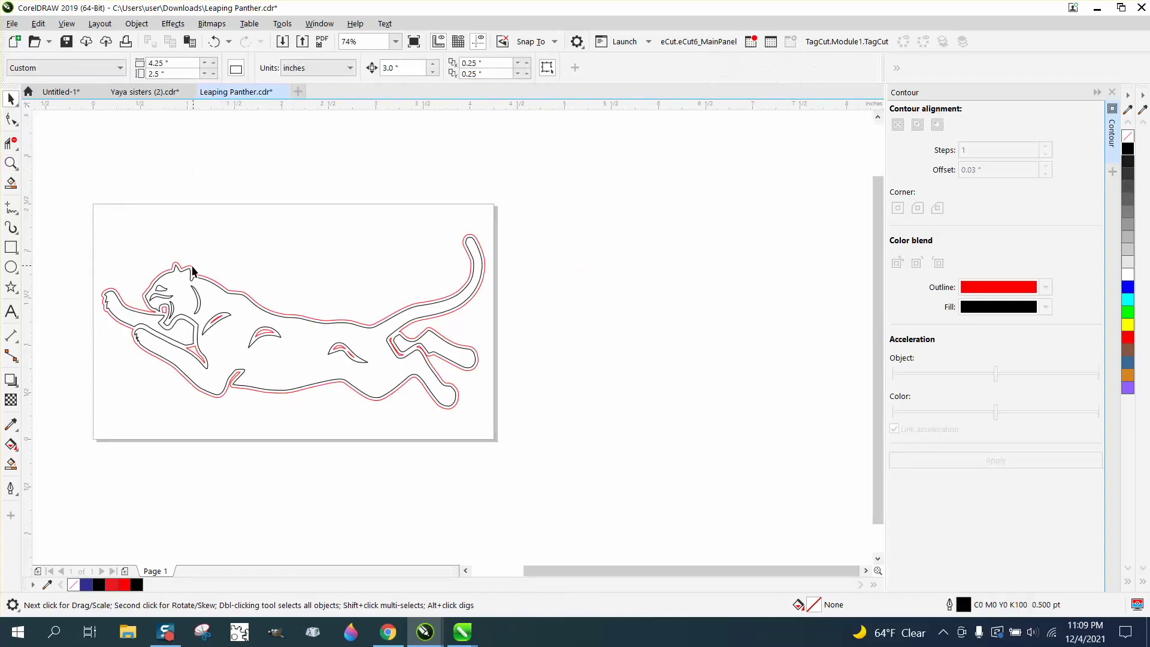
left_click(193, 273)
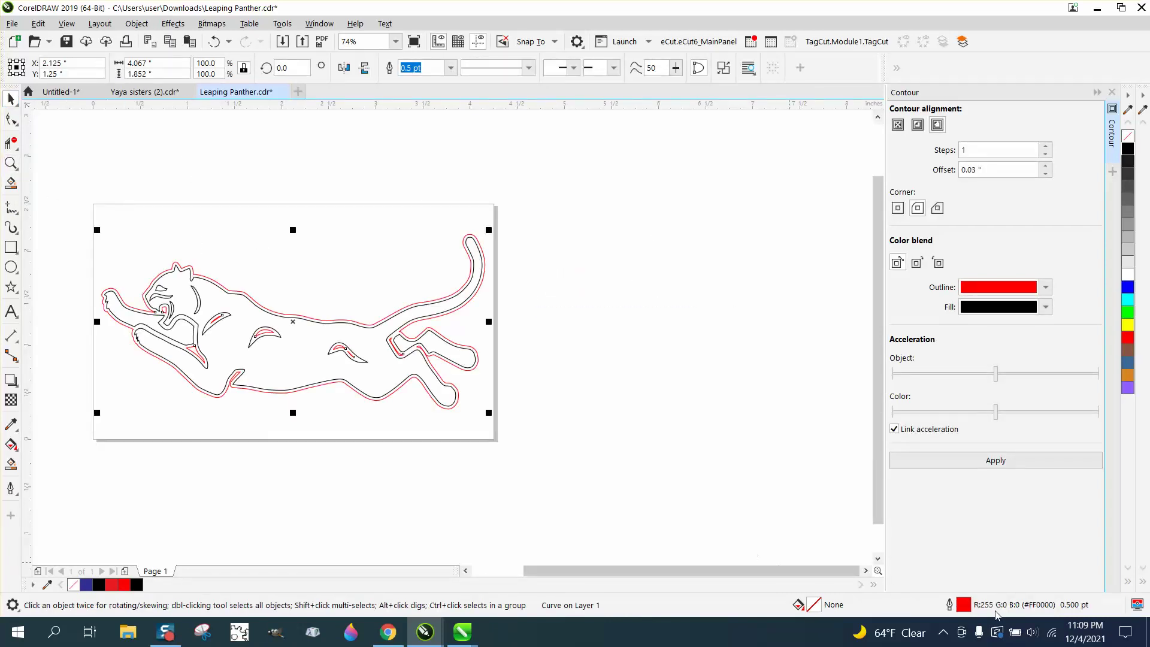
Nudge the red contour twice to the right, clear of the panther
key("Right")
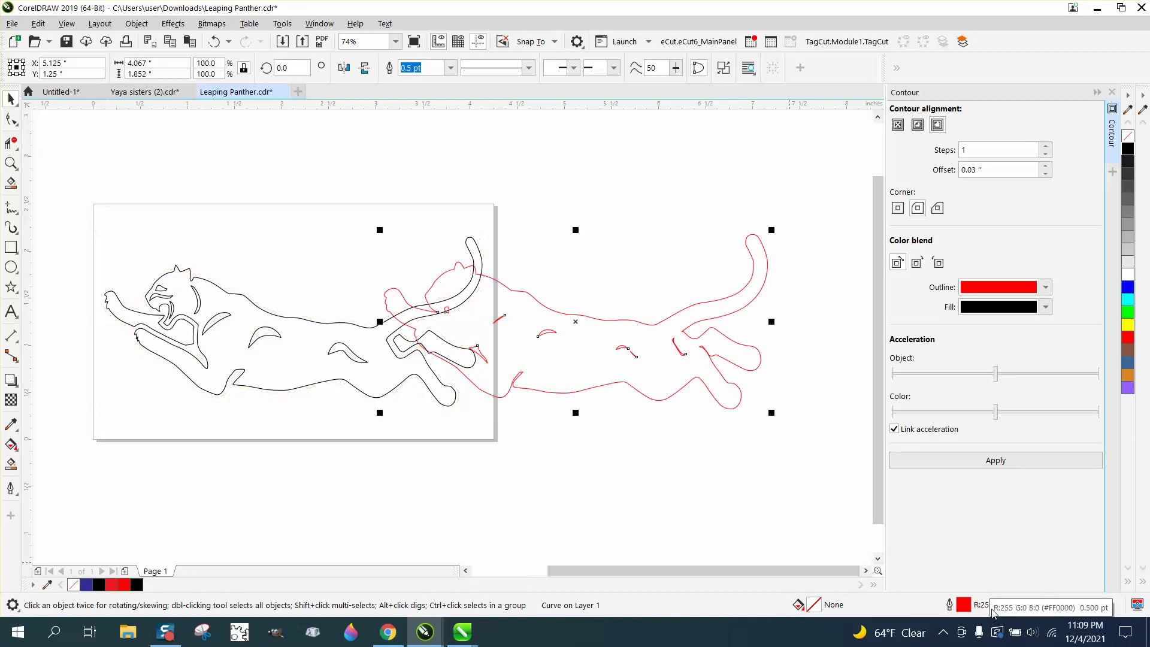
key("Right")
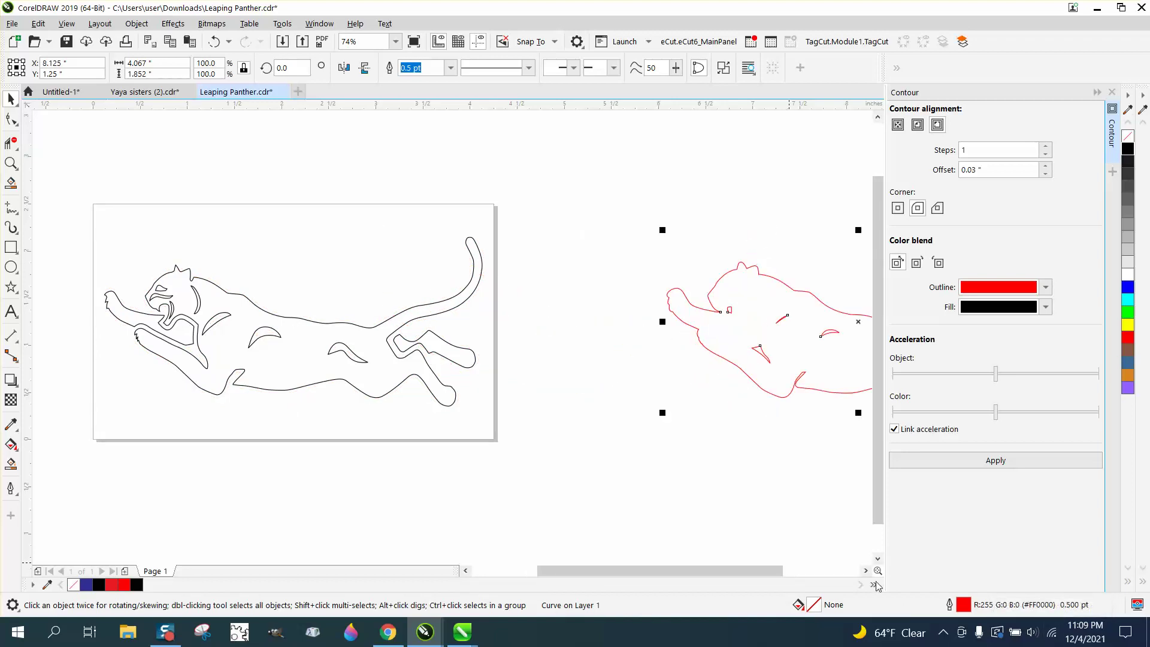
left_click_drag(777, 574, 851, 574)
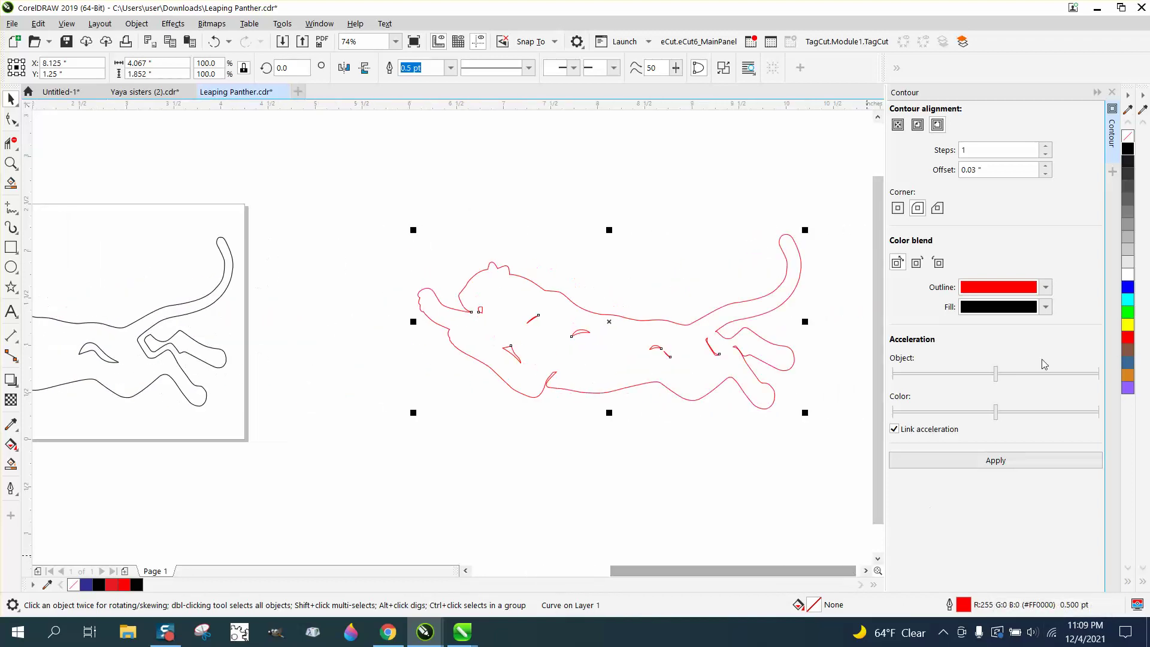
Set the red contour's outline width to Hairline
double_click(963, 607)
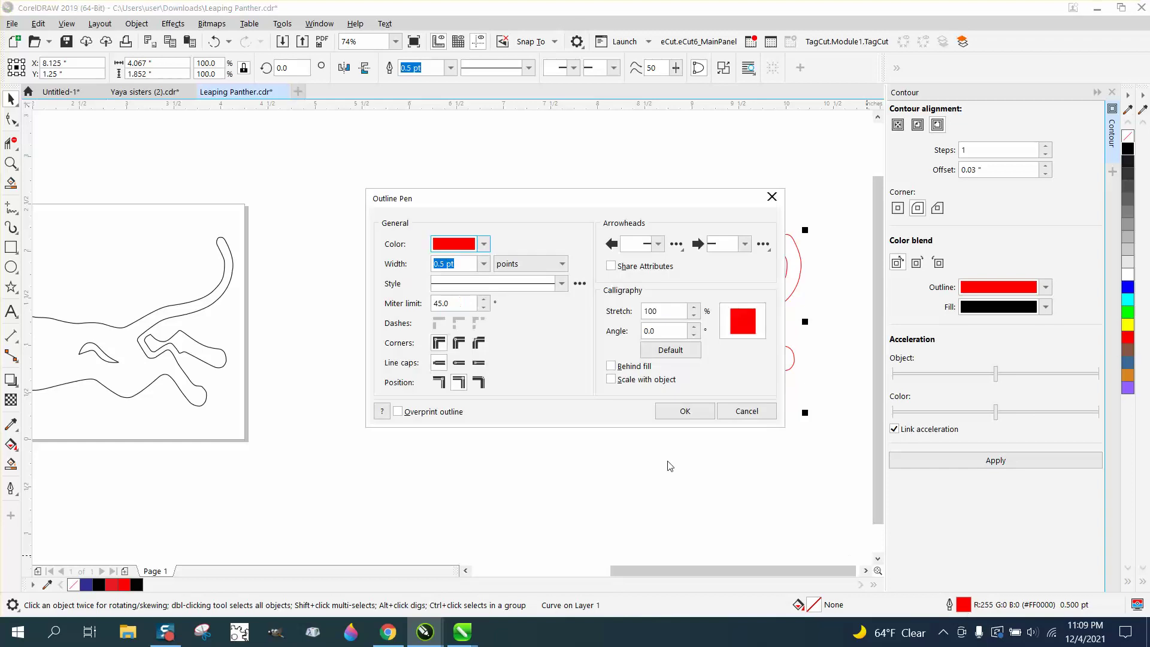
left_click(483, 264)
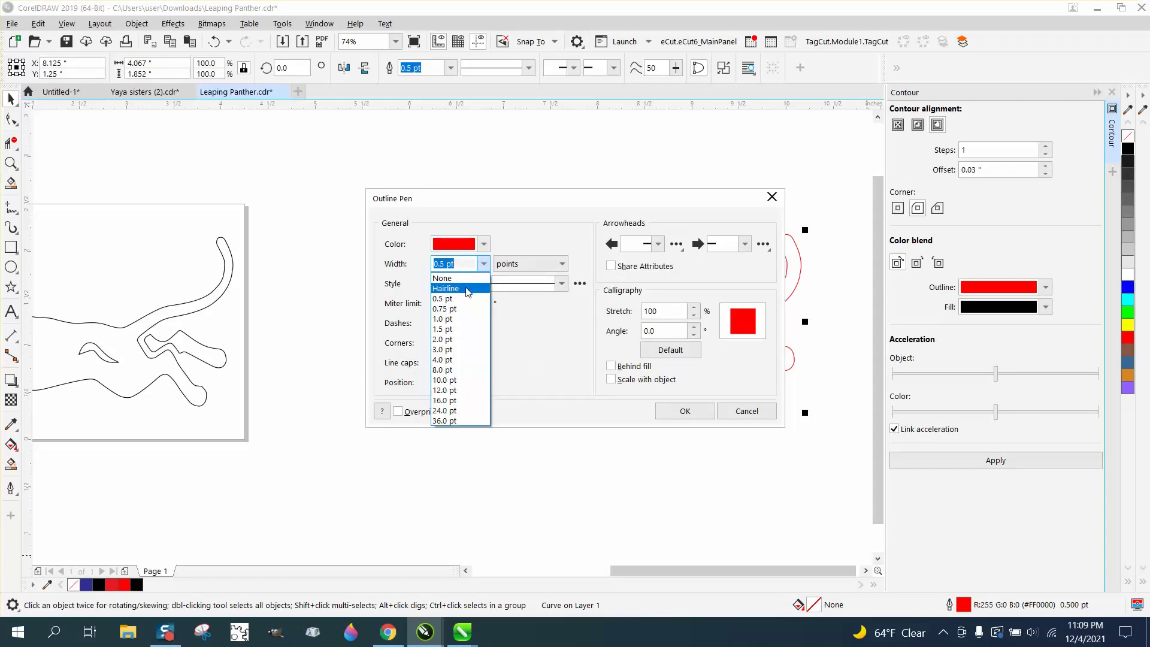
left_click(468, 288)
left_click(684, 411)
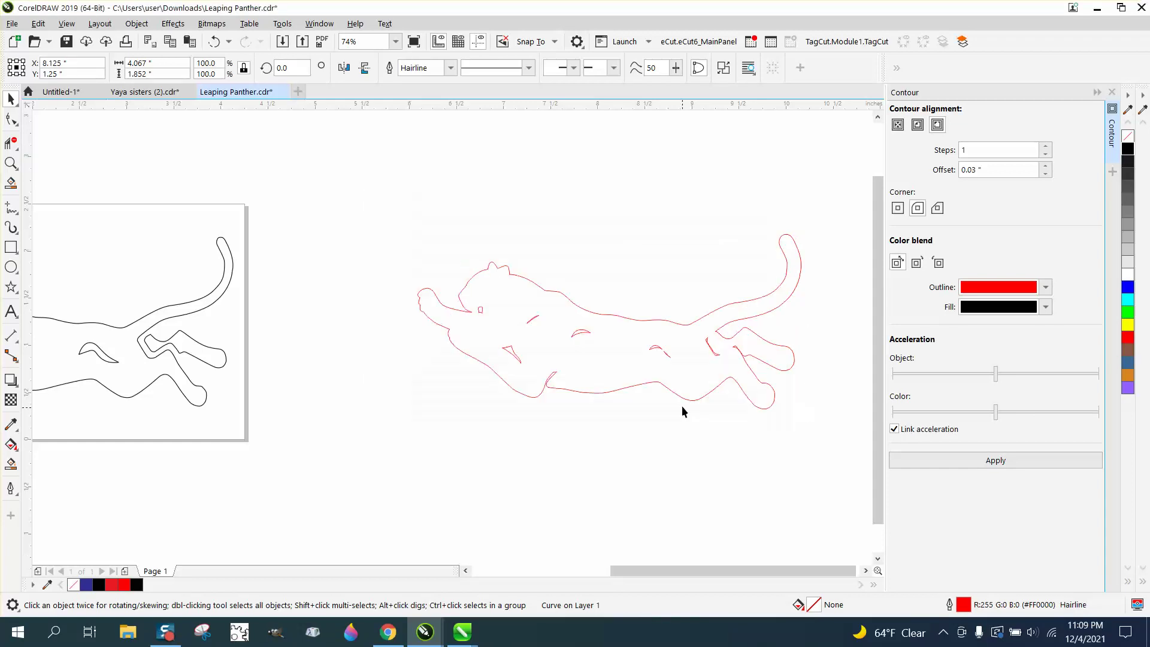
Break the red contour into separate curves and zoom in on the small inner fragments
left_click(137, 23)
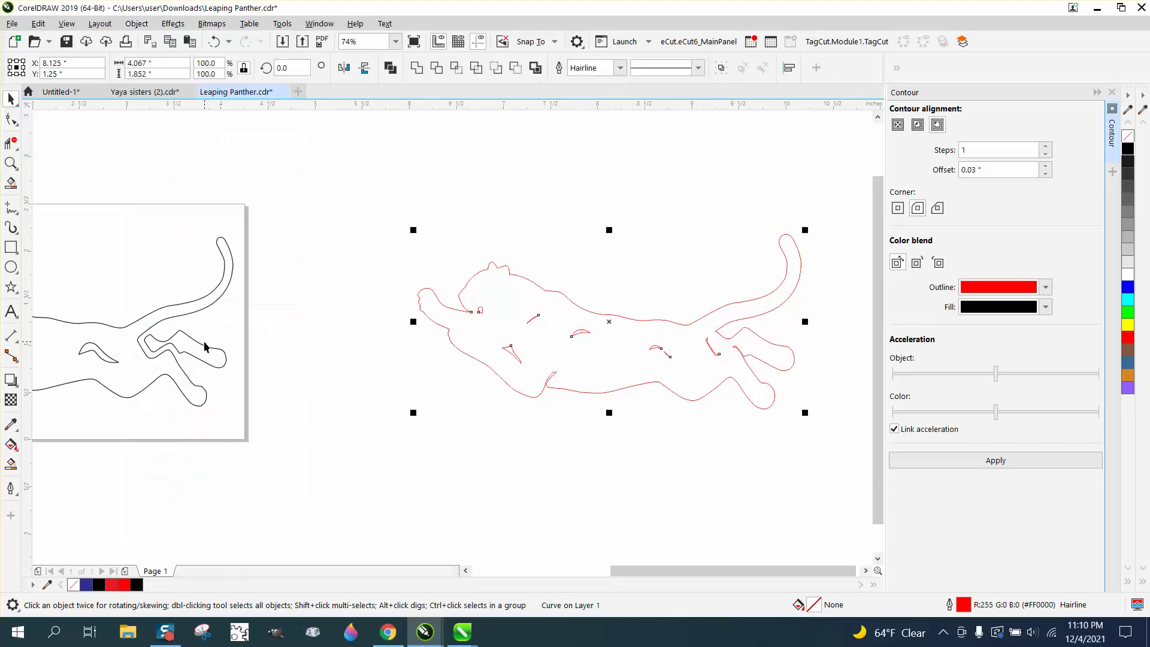
left_click(206, 343)
left_click(330, 324)
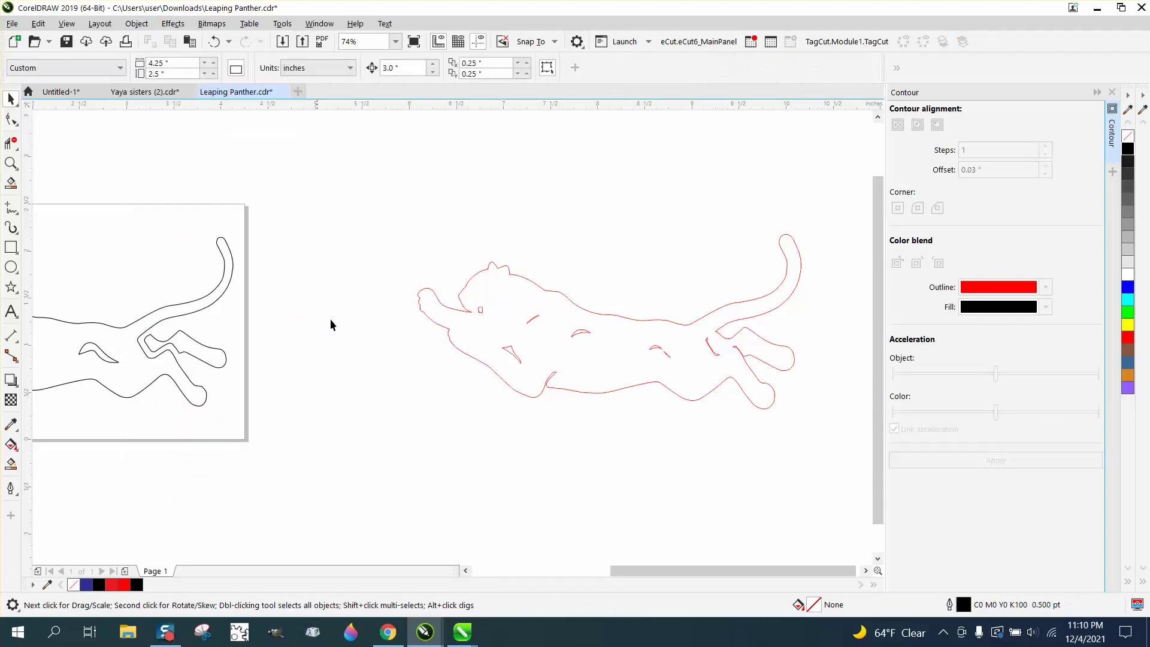
left_click(544, 294)
scroll(613, 384, "down", 5)
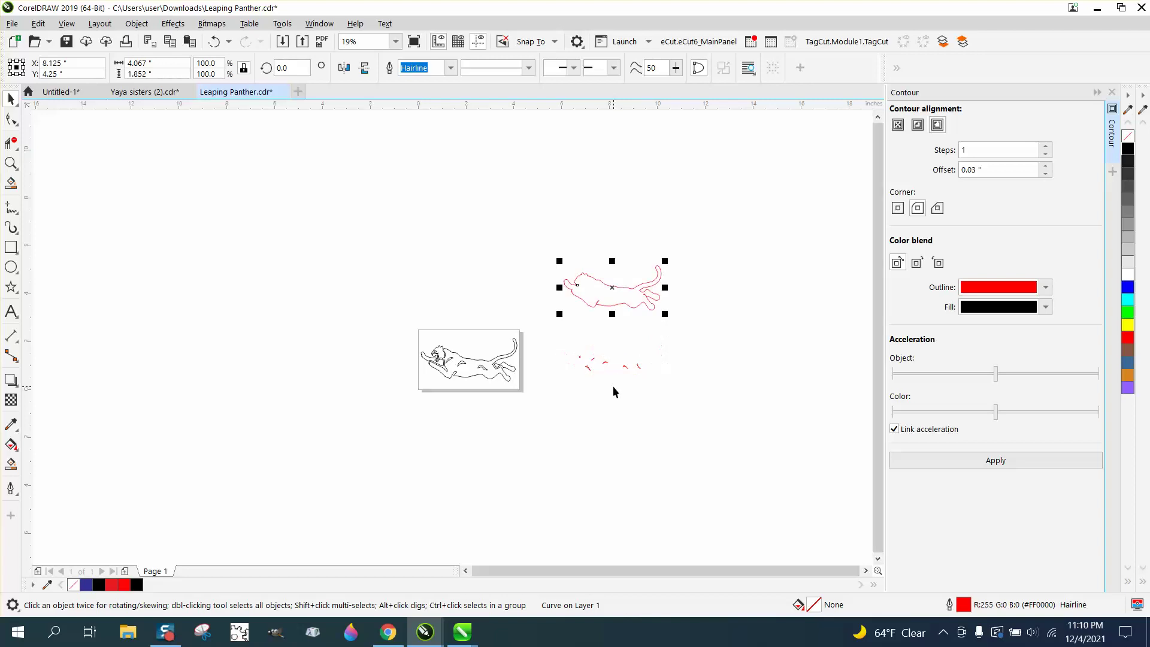
left_click(10, 163)
left_click_drag(557, 343, 709, 405)
key("space")
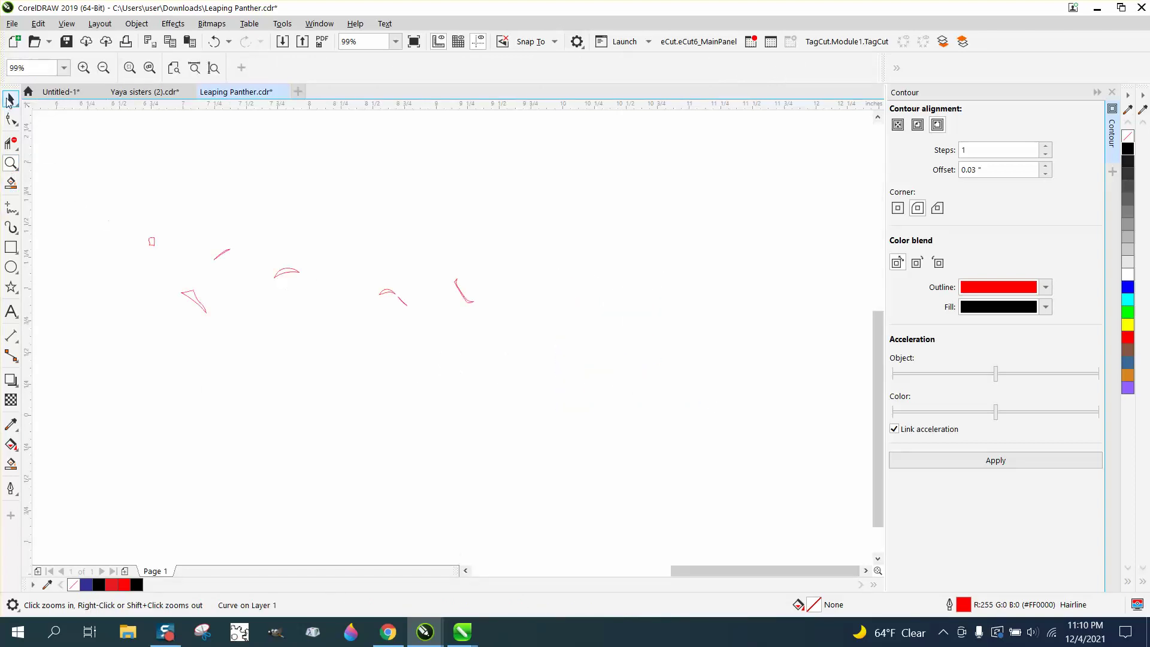
Bring the red outline back down beside the original panther and zoom in on both
scroll(594, 370, "down", 8)
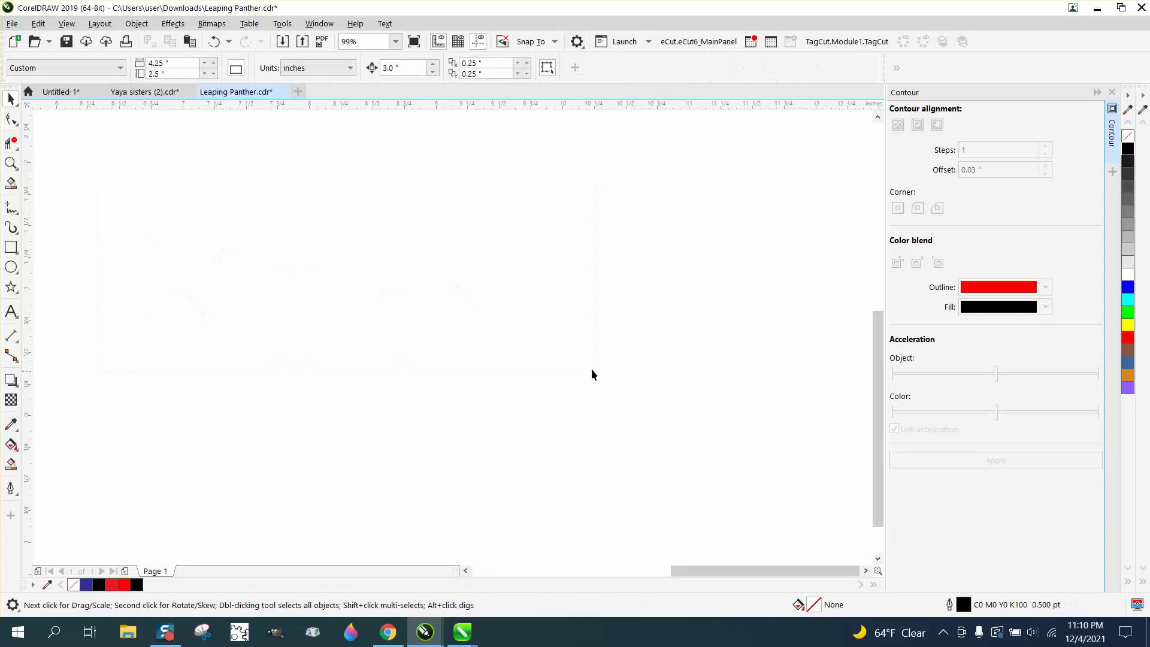
key("ctrl+z")
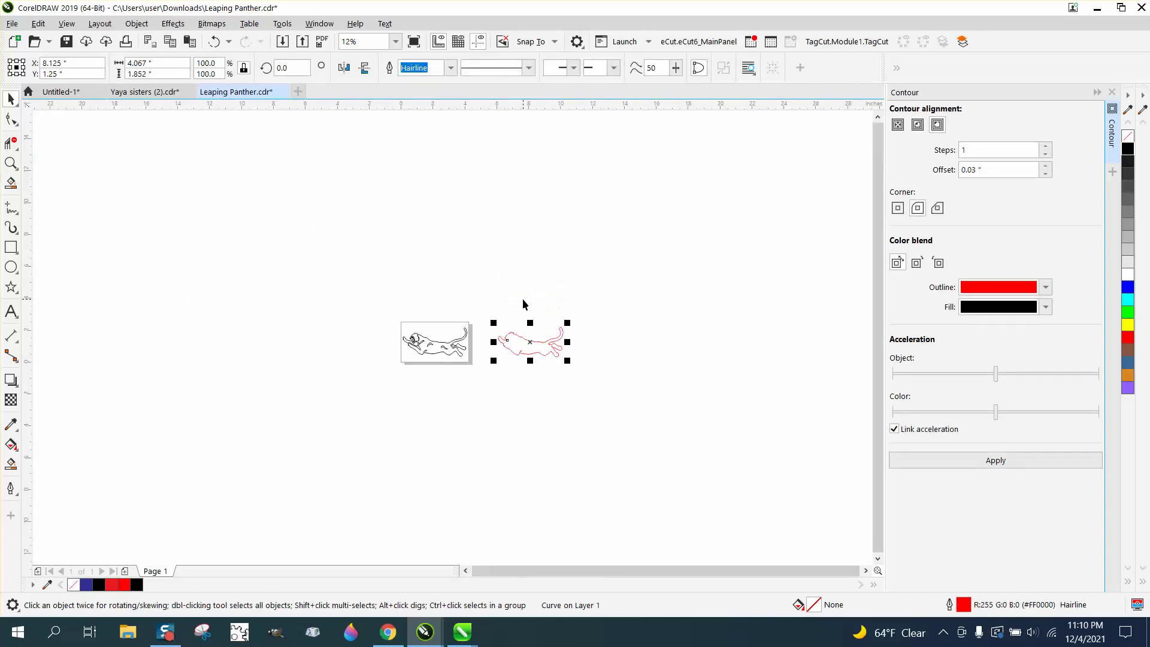
left_click(12, 167)
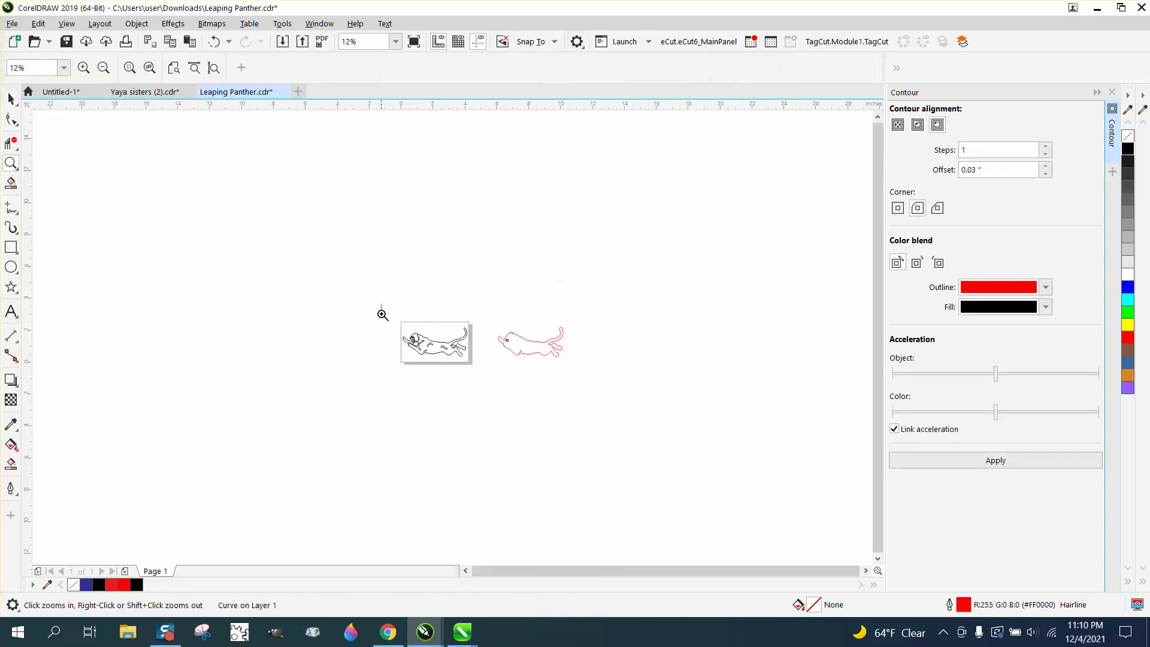
left_click_drag(389, 306, 594, 379)
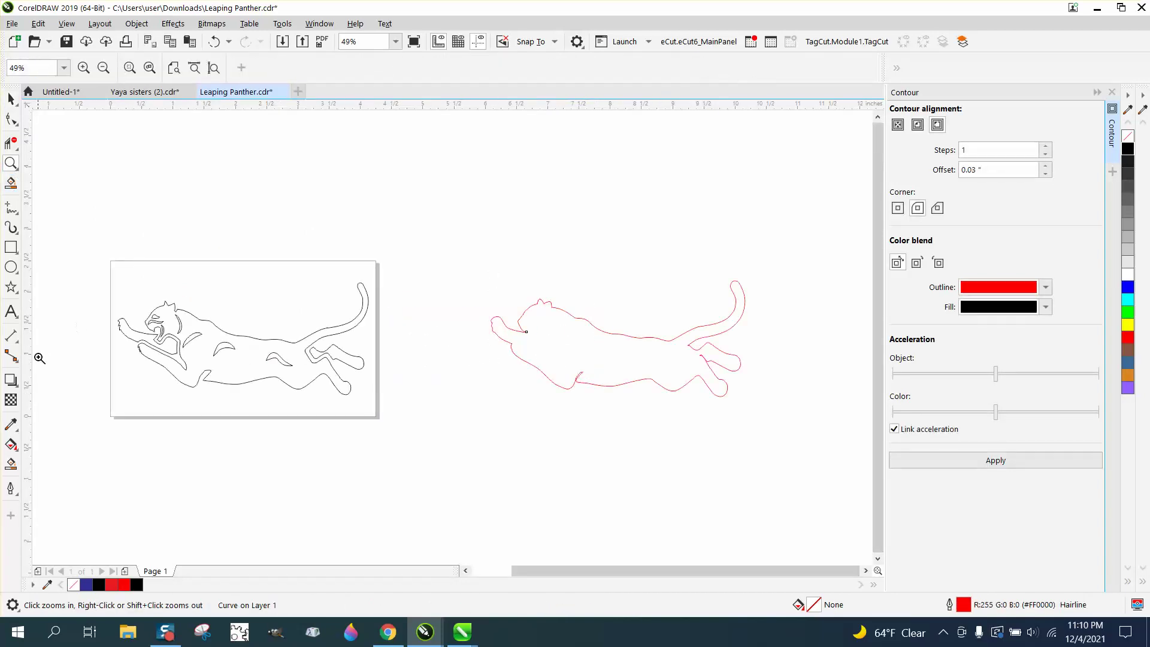
Smart-fill the panther's body, front paw and hind leg with solid black
left_click(11, 464)
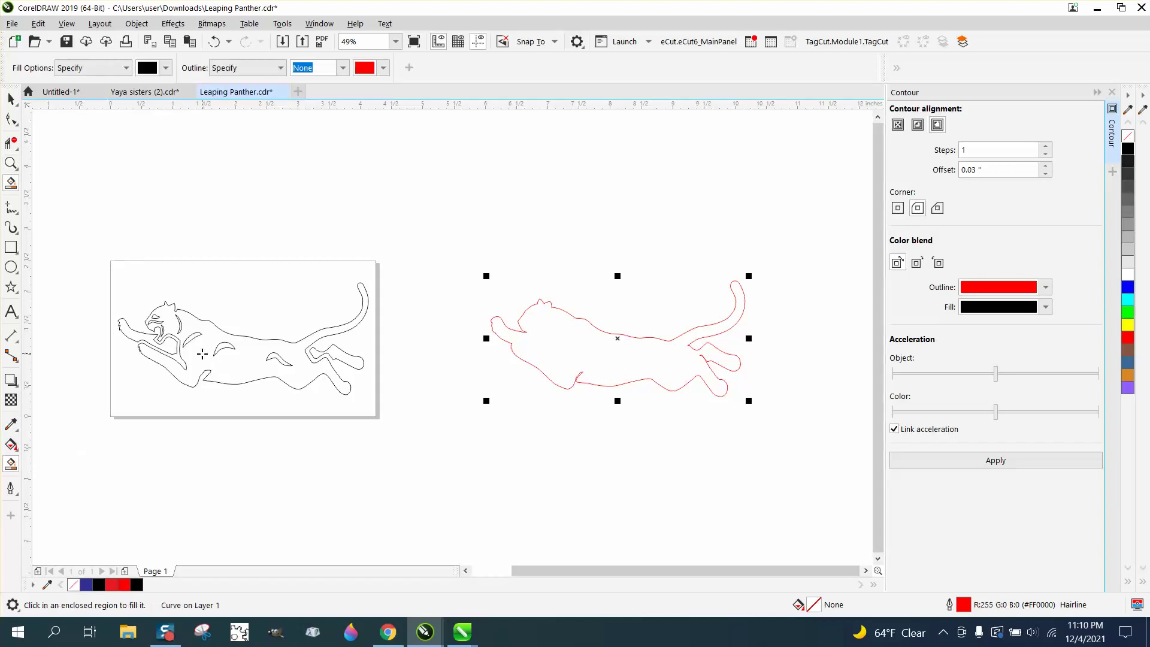
left_click(202, 354)
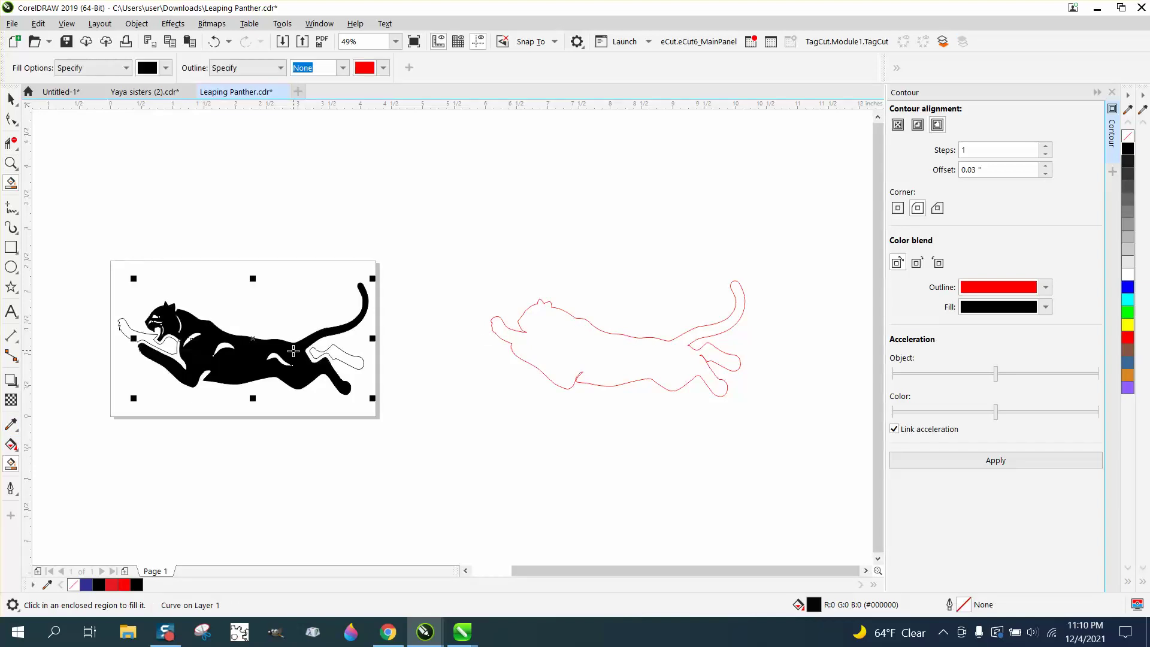
left_click(153, 339)
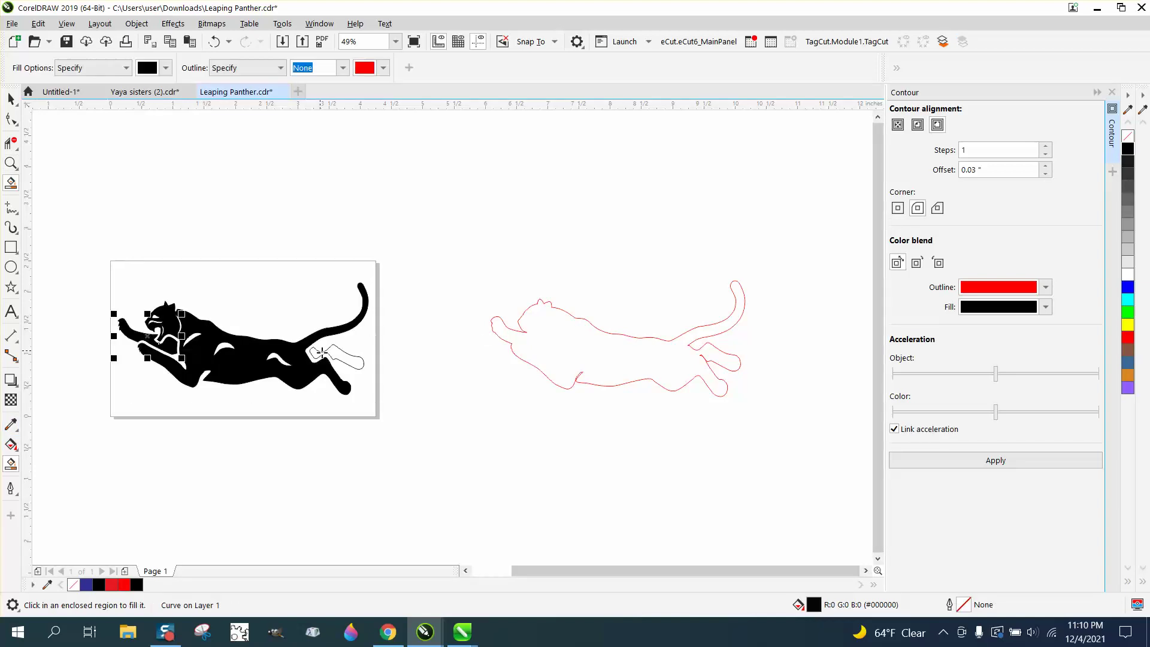
left_click(322, 355)
left_click(11, 99)
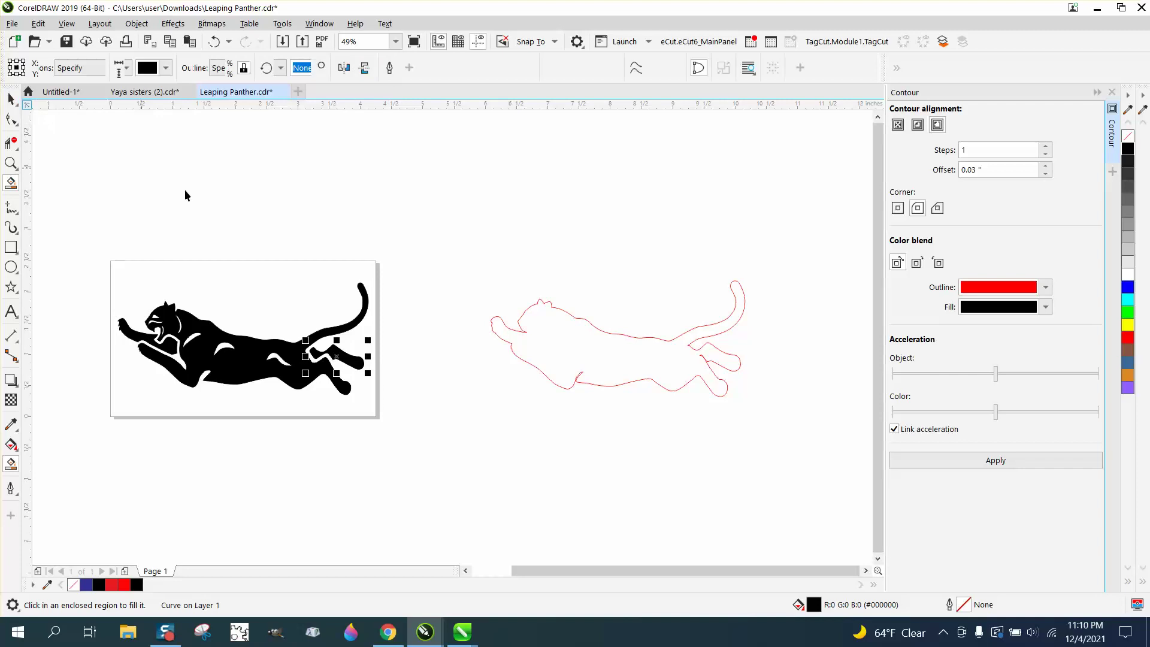
Move the red hairline outline left and align it over the black panther
left_click(504, 326)
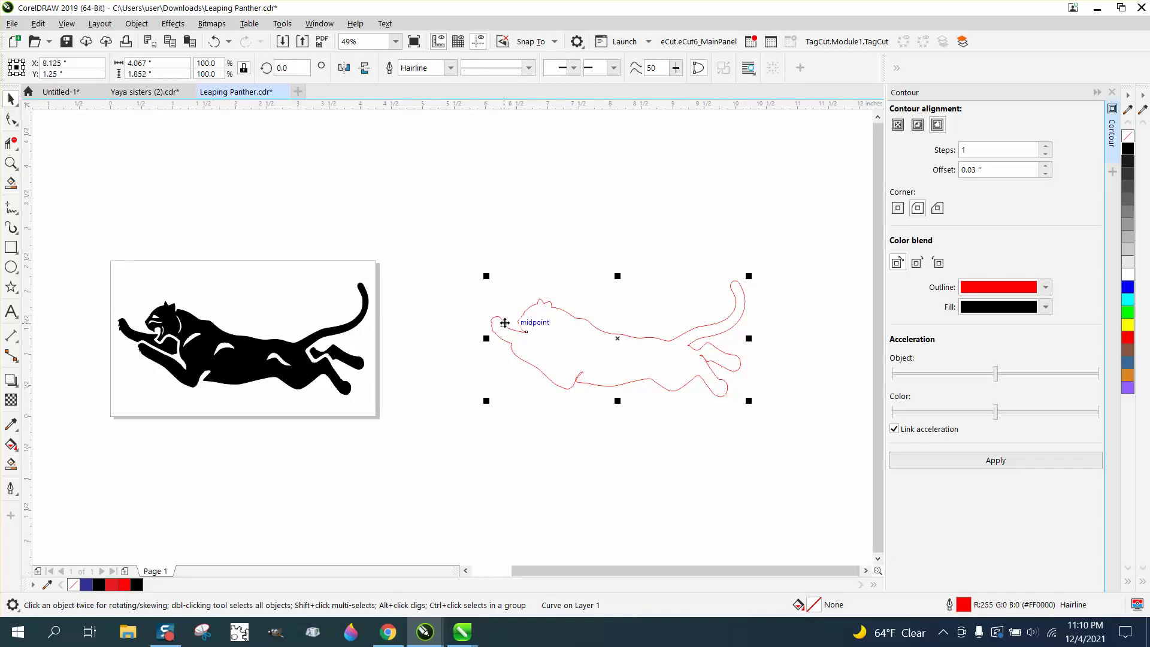
left_click_drag(505, 323, 318, 323)
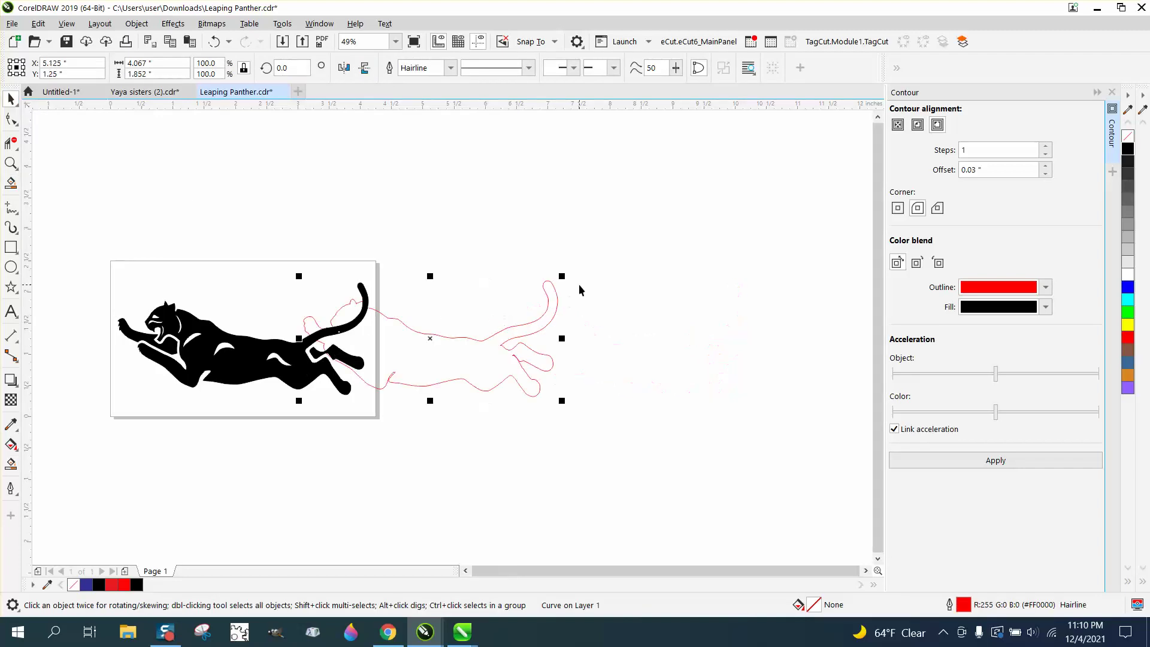
key("p")
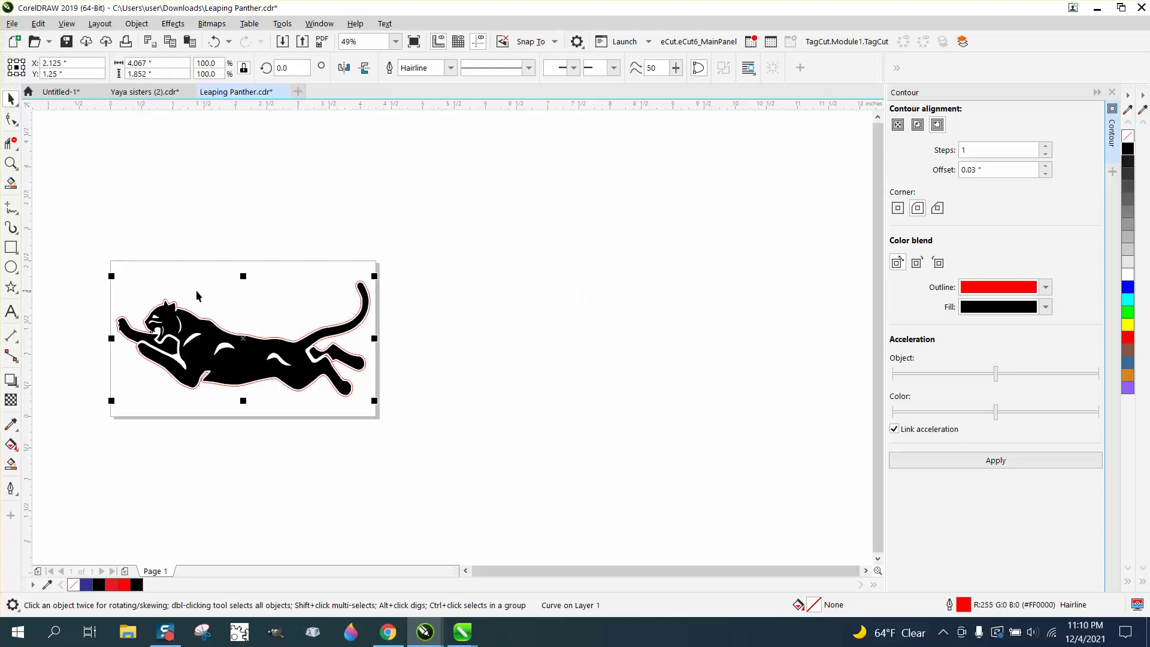
Zoom in on the head and front paw tip to check the contour's fit
left_click(11, 163)
left_click_drag(140, 294, 327, 356)
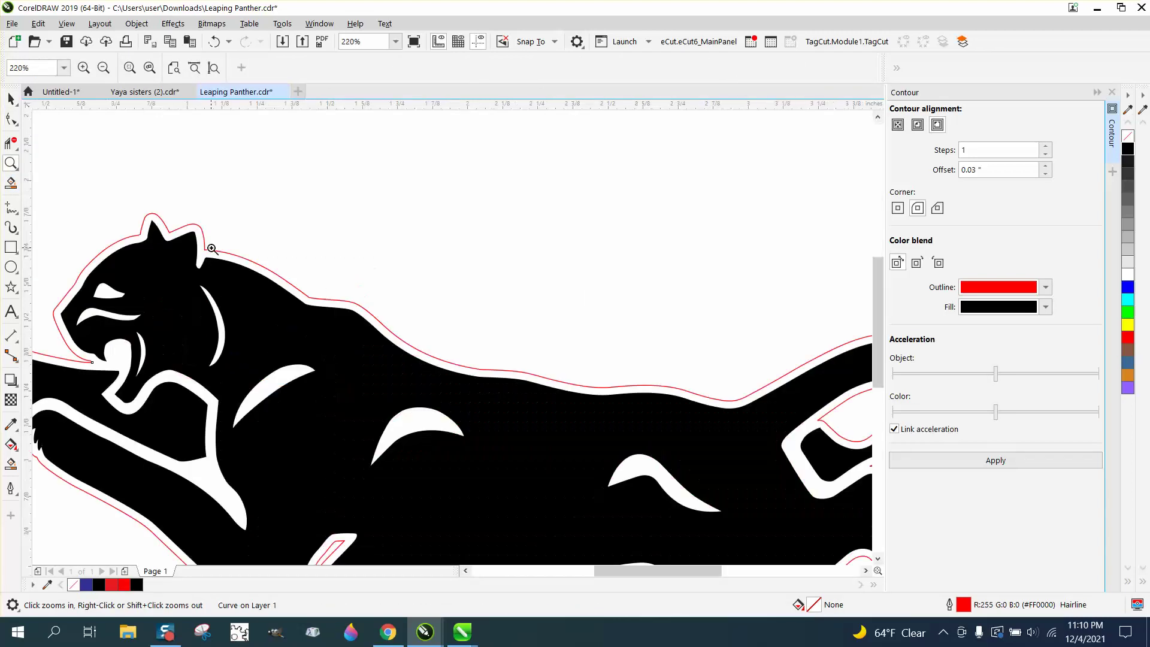
right_click(229, 300)
left_click_drag(84, 296, 139, 346)
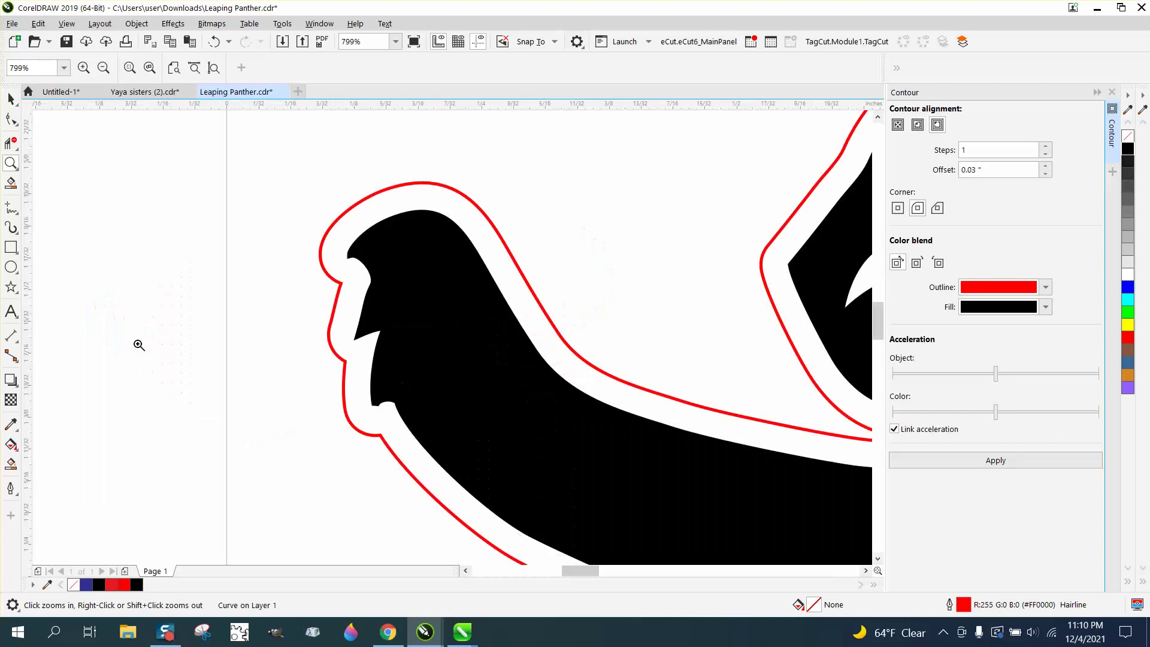
right_click(344, 285)
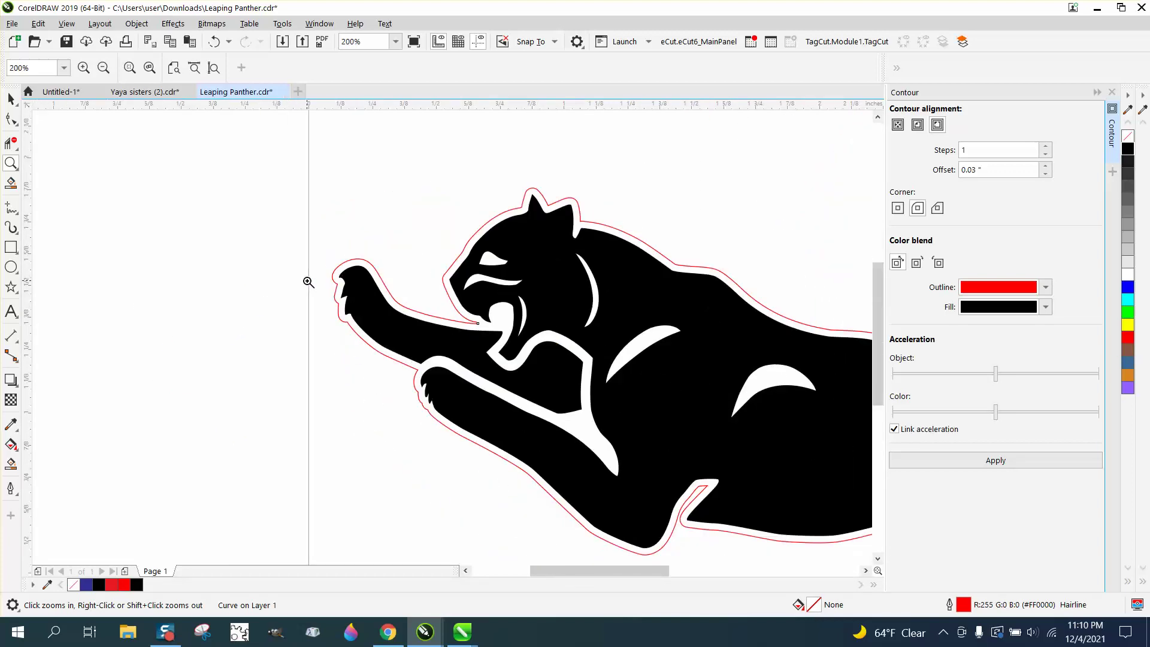
right_click(309, 282)
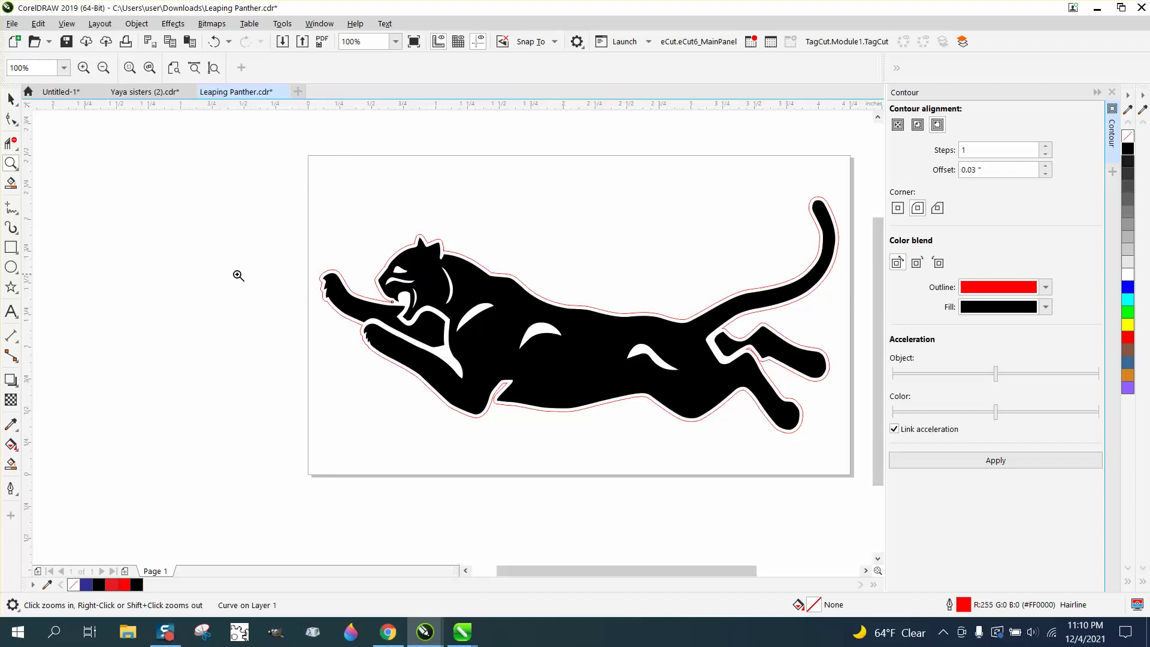
left_click(10, 99)
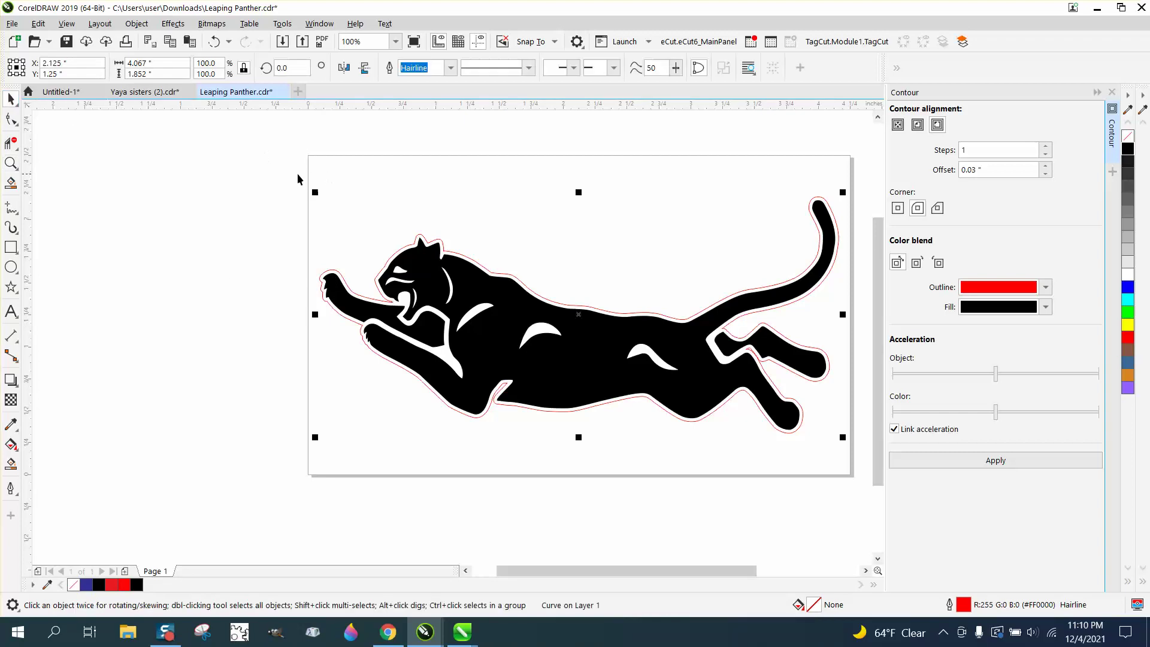
Move the red contour aside and turn the black panther into an unfilled black outline
scroll(297, 179, "down", 1)
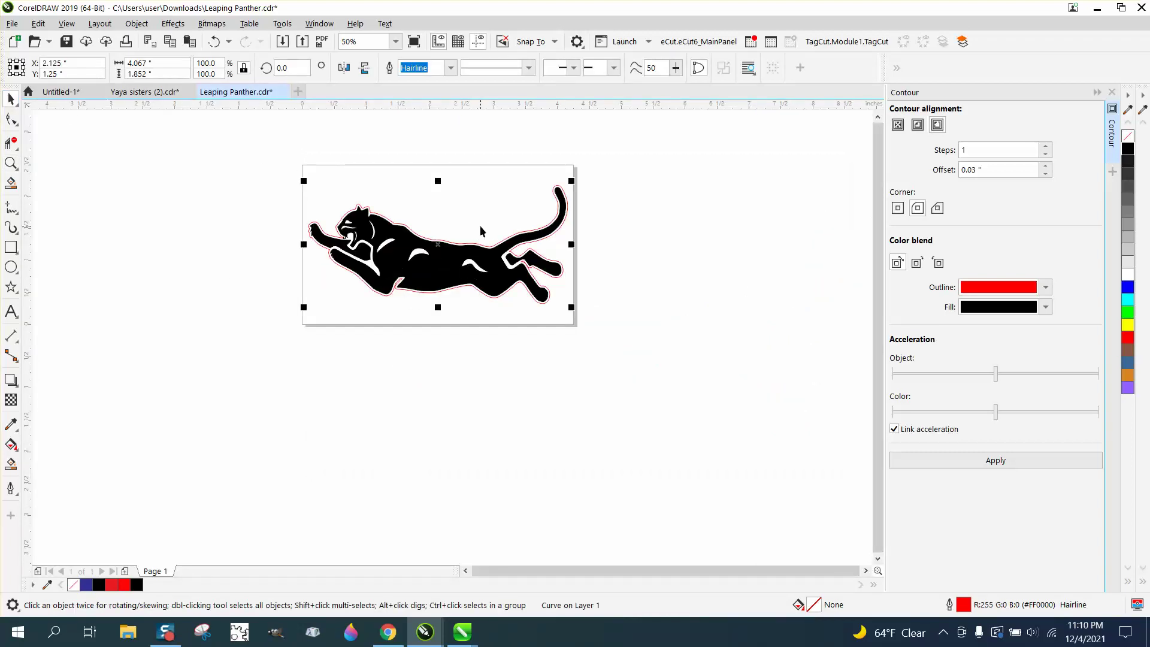
left_click_drag(480, 225, 862, 225)
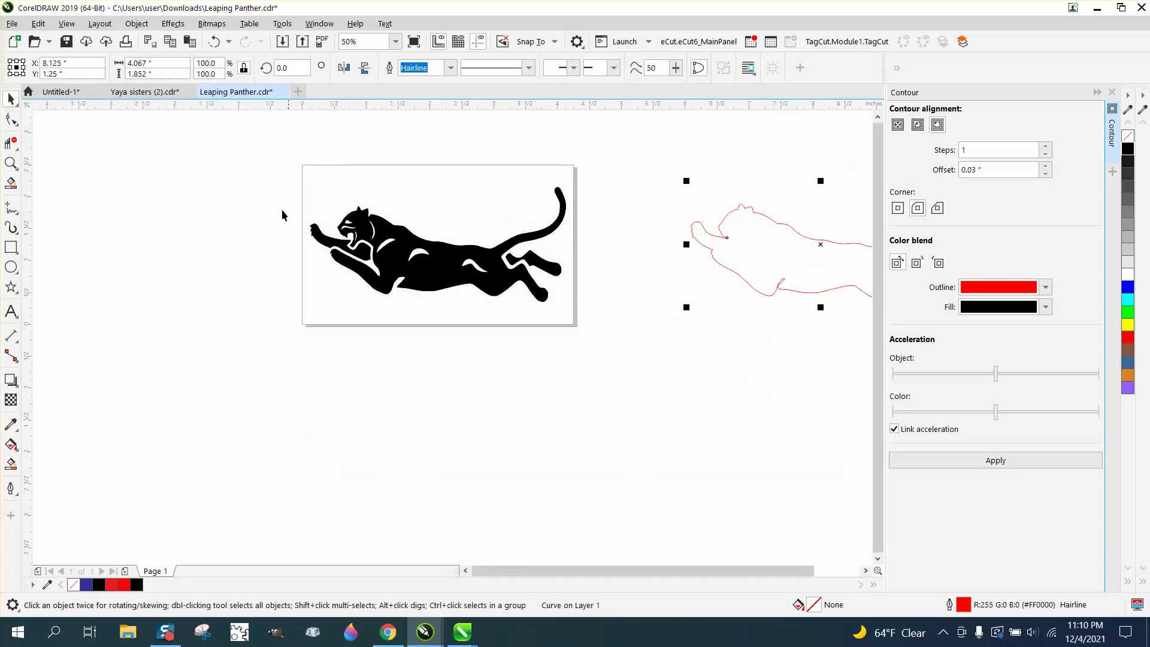
left_click_drag(271, 175, 662, 317)
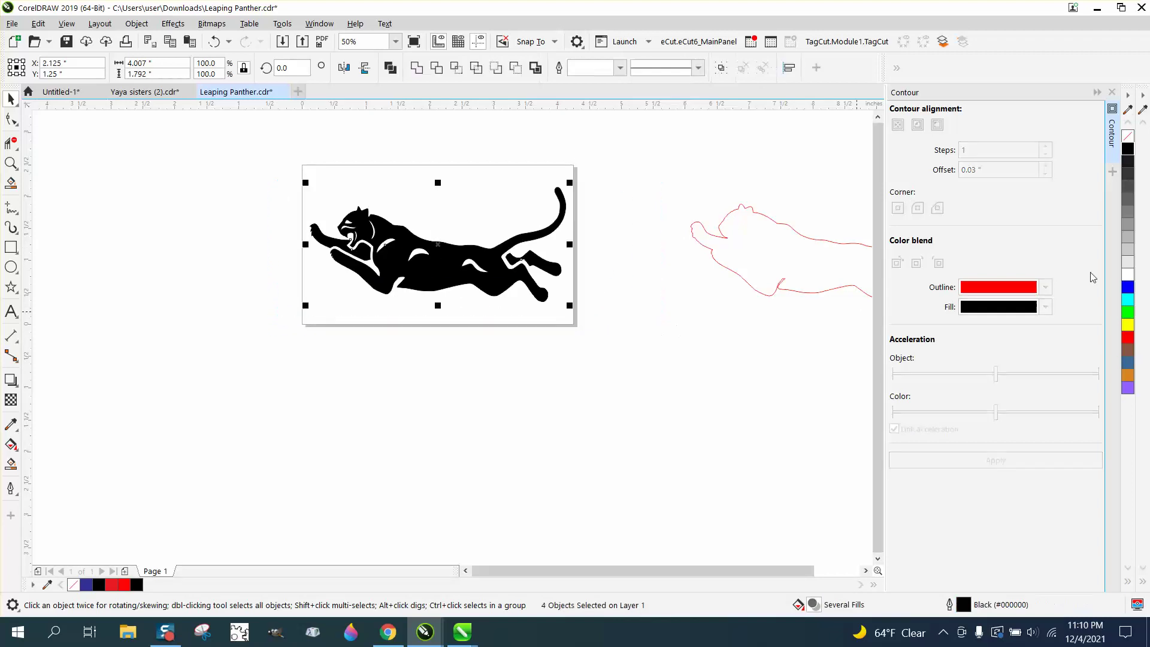
left_click(1128, 136)
right_click(1128, 149)
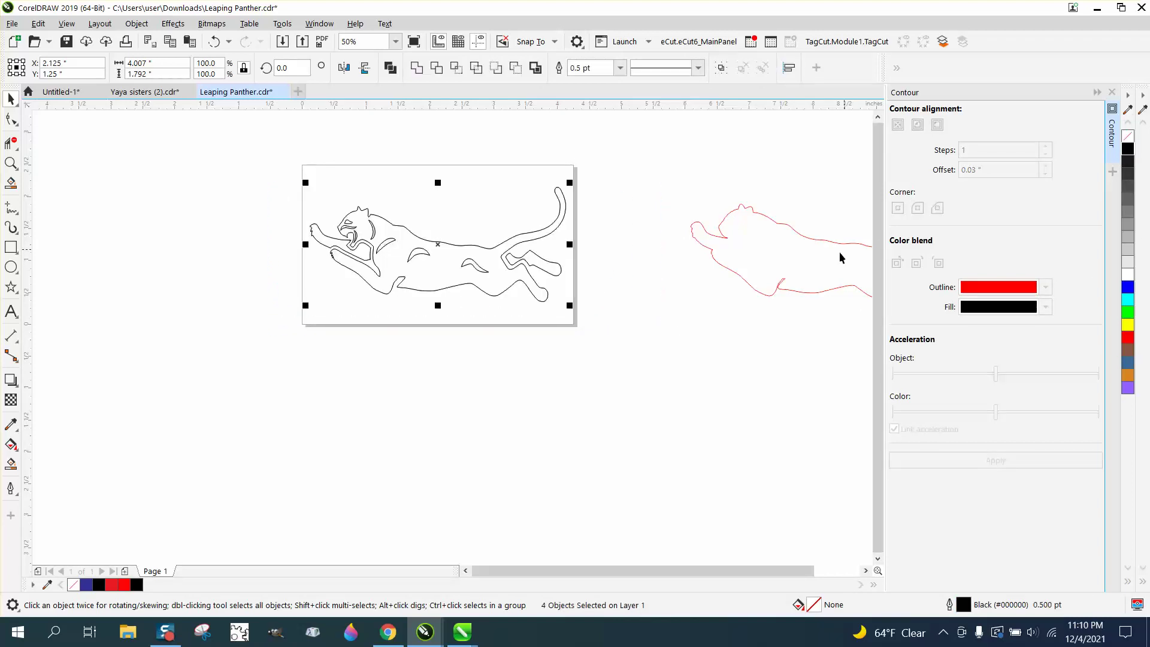
Align the red contour back over the panther outline and zoom in on it
left_click(808, 260)
key("p")
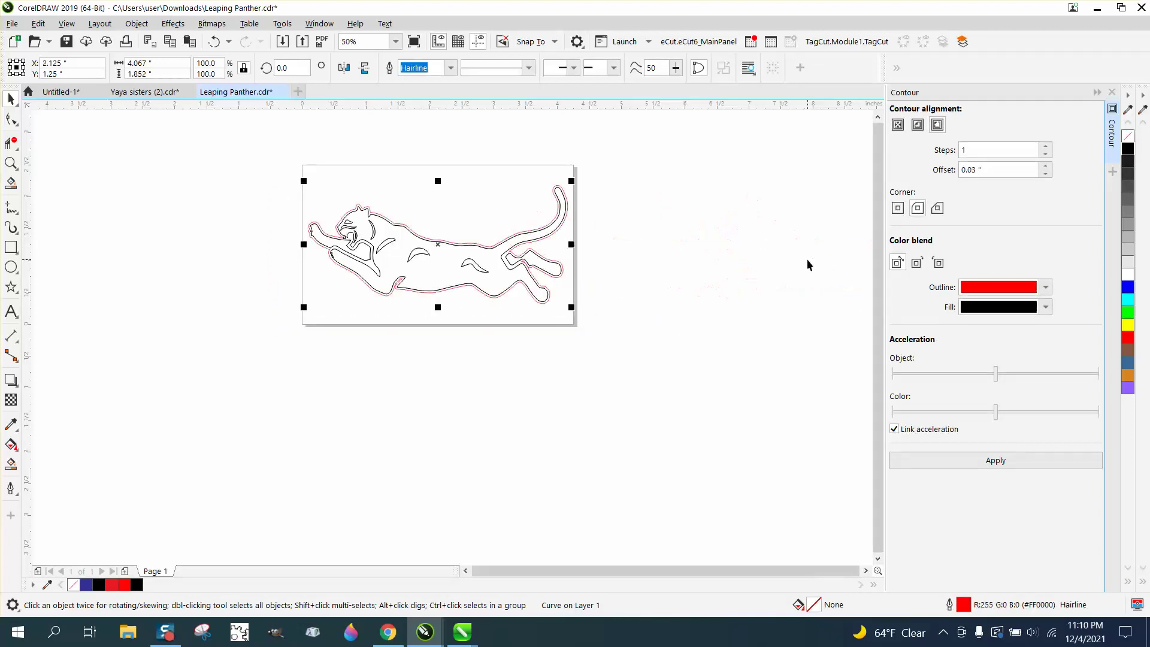
left_click(19, 165)
left_click_drag(296, 171, 713, 341)
left_click(10, 100)
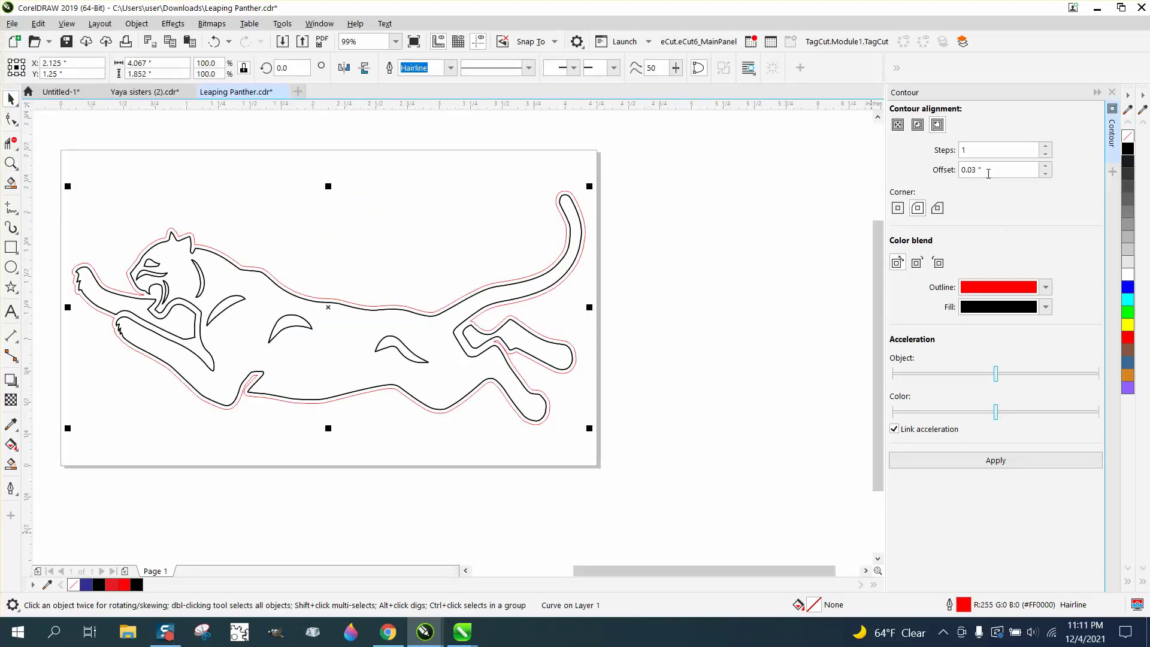
Apply a contour at a 0.01" offset and zoom in on the head to inspect it
left_click(919, 129)
left_click(976, 170)
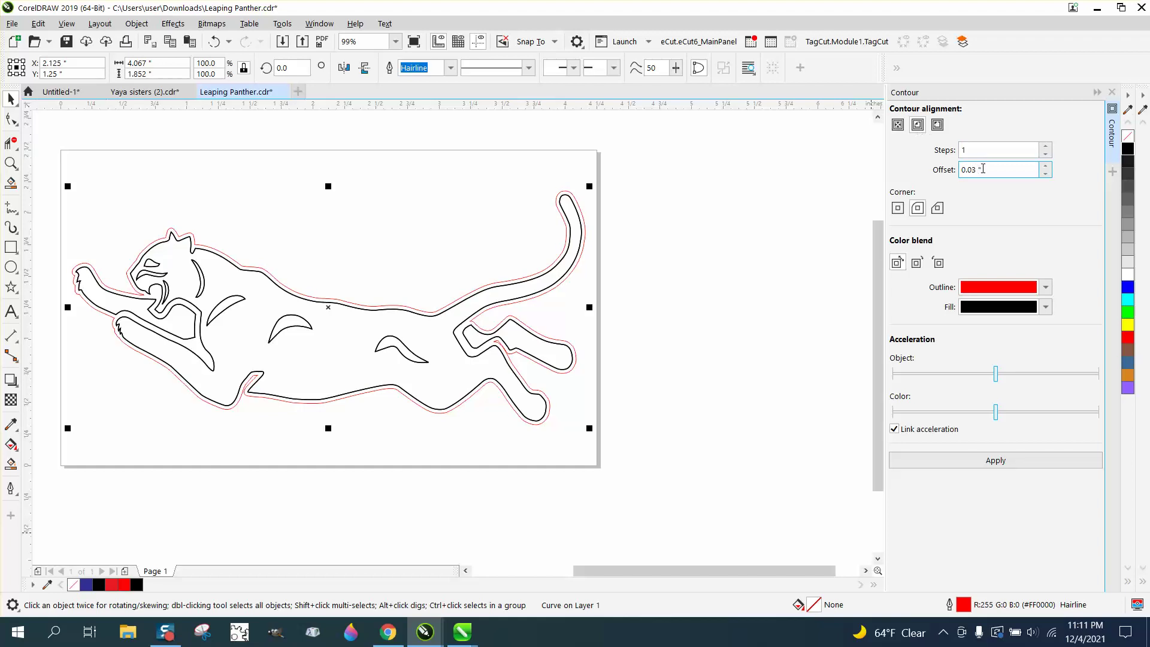
left_click_drag(983, 169, 936, 184)
type(".01")
left_click(995, 460)
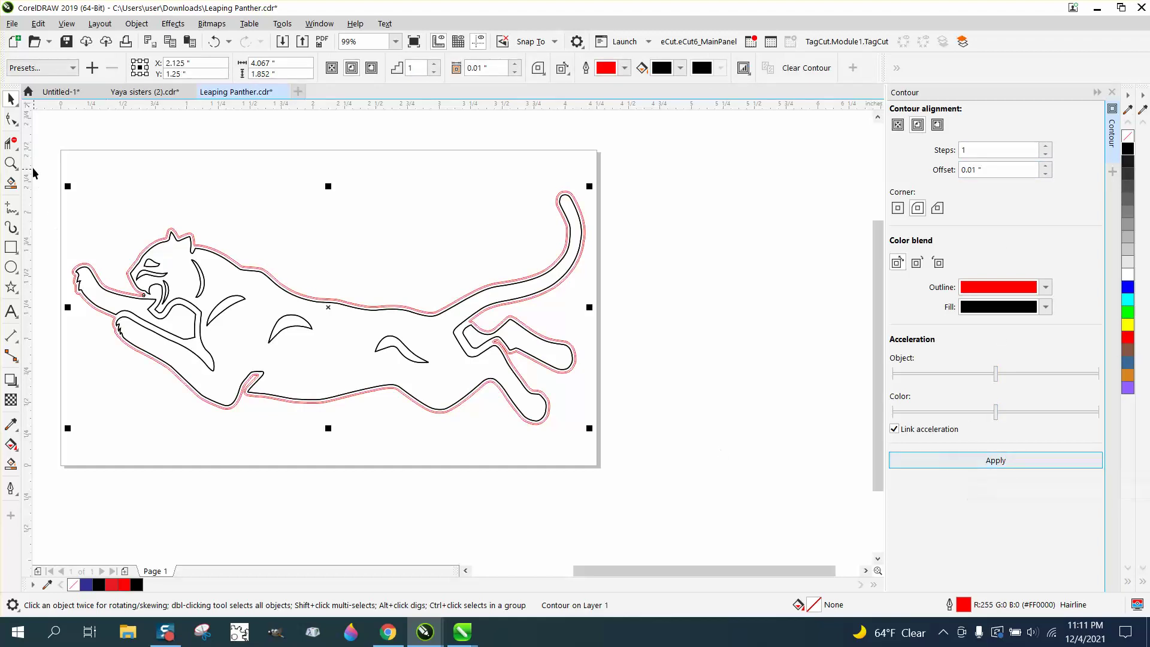
left_click(11, 163)
left_click_drag(153, 217, 287, 293)
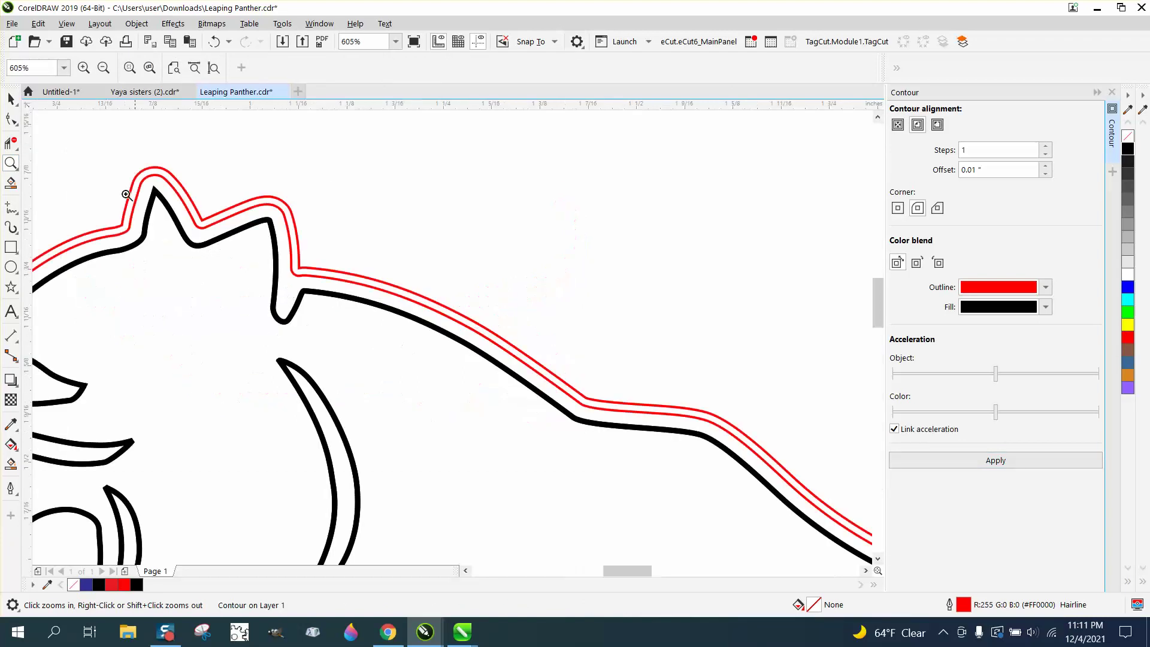
left_click(10, 99)
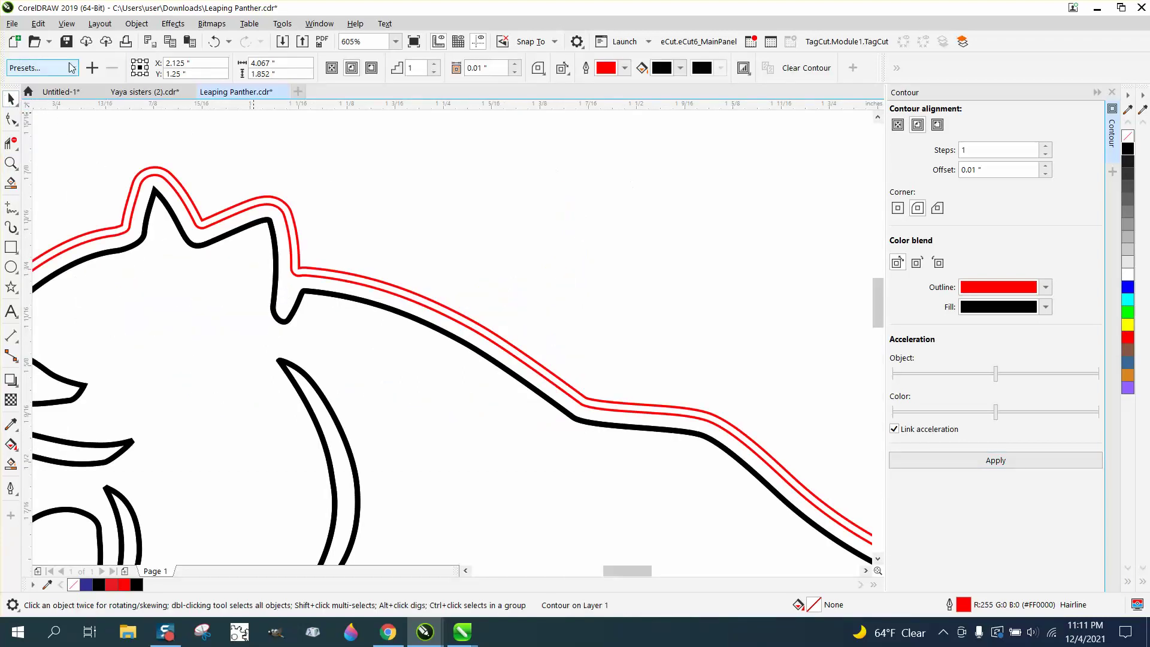
Undo it, apply the contour at a 0.02" offset instead, and select all panther pieces
left_click(213, 42)
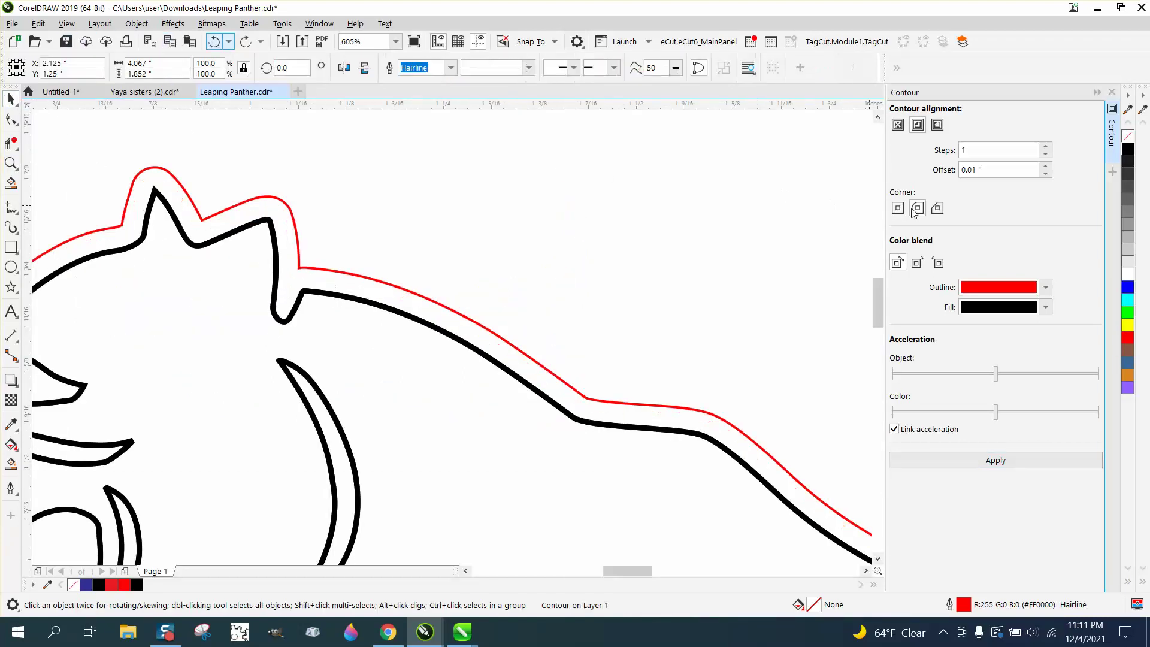
double_click(971, 169)
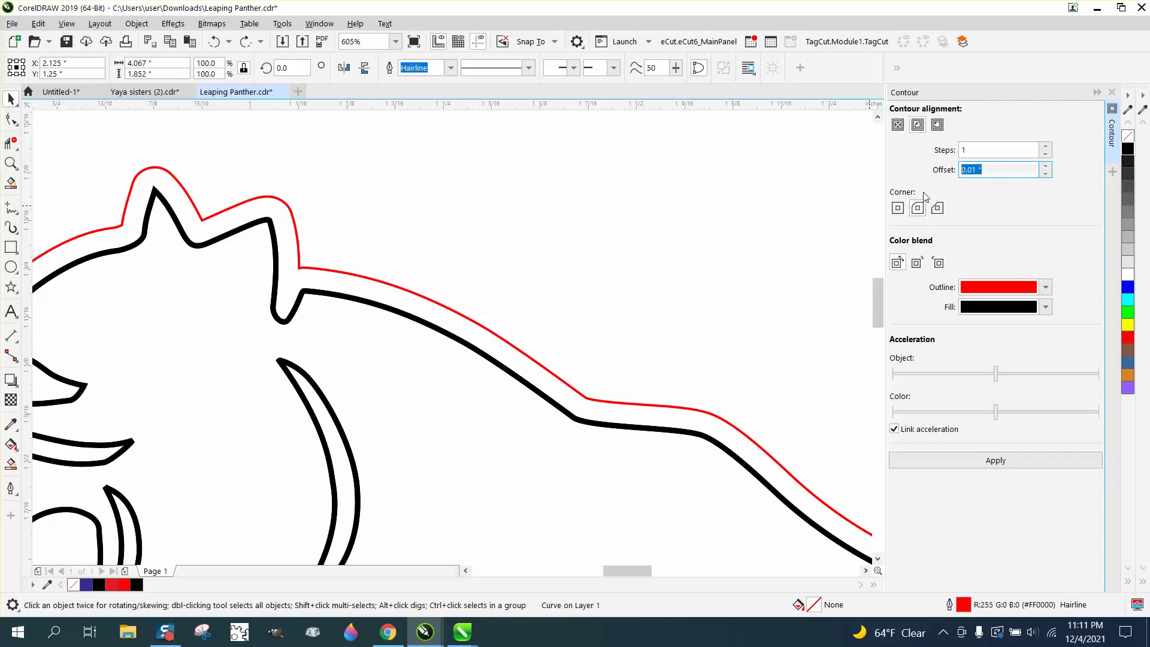
type(".02")
left_click(996, 461)
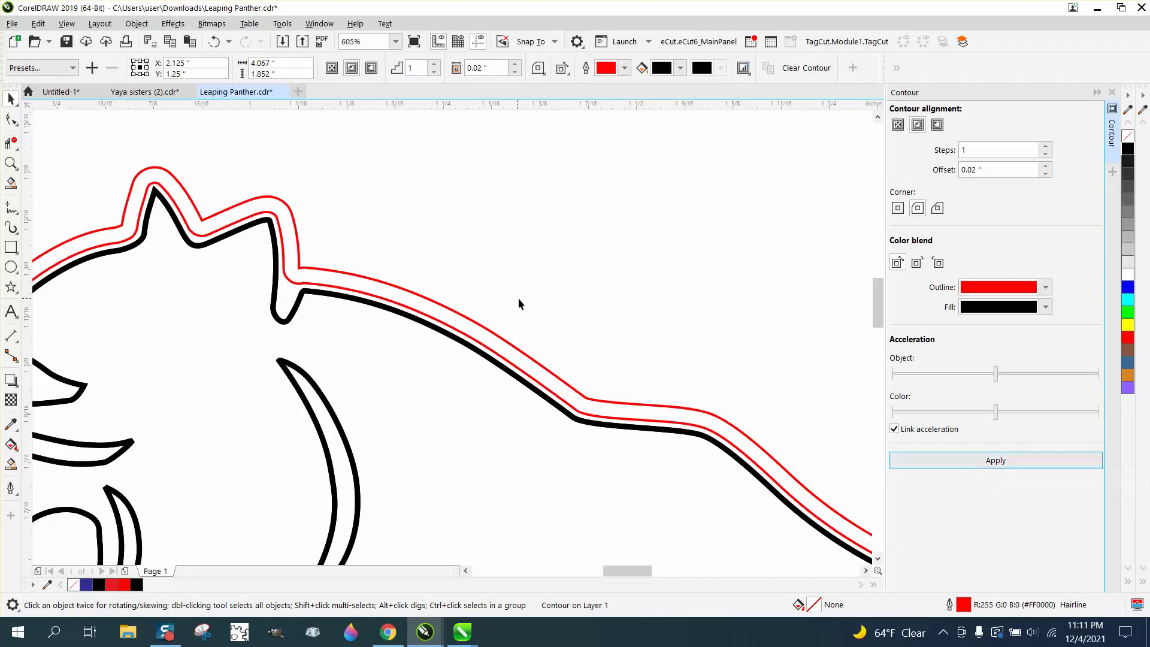
left_click(11, 98)
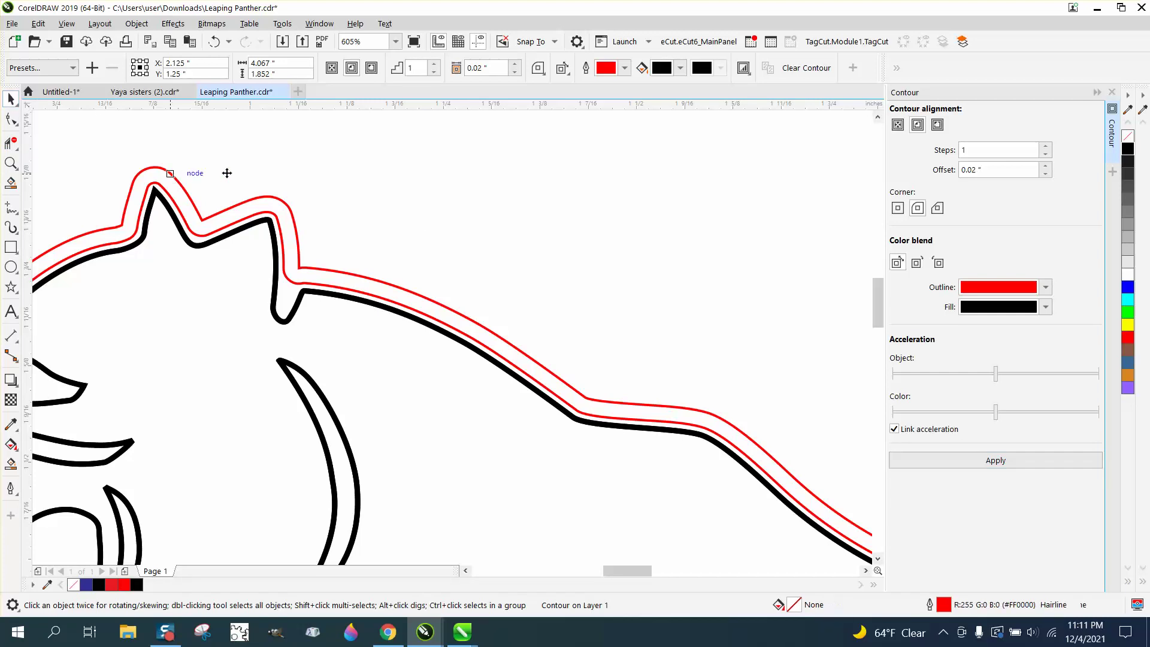
scroll(252, 179, "down", 5)
scroll(263, 191, "down", 5)
left_click_drag(183, 140, 574, 285)
Break the six selected objects apart
left_click(137, 23)
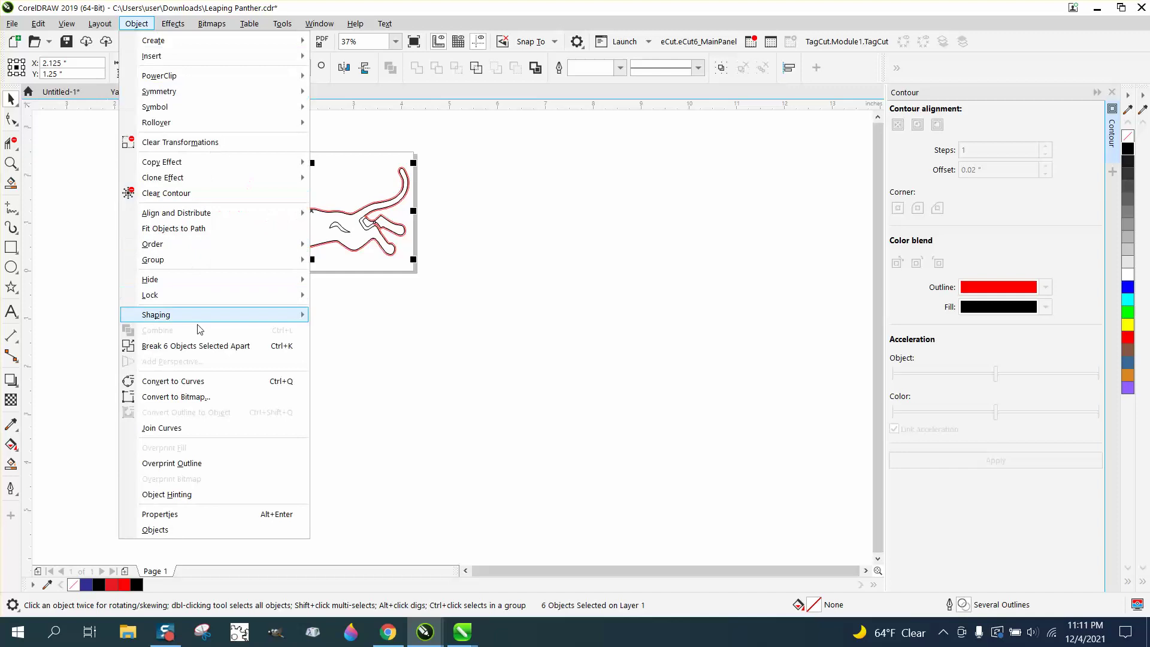
left_click(201, 346)
left_click(256, 343)
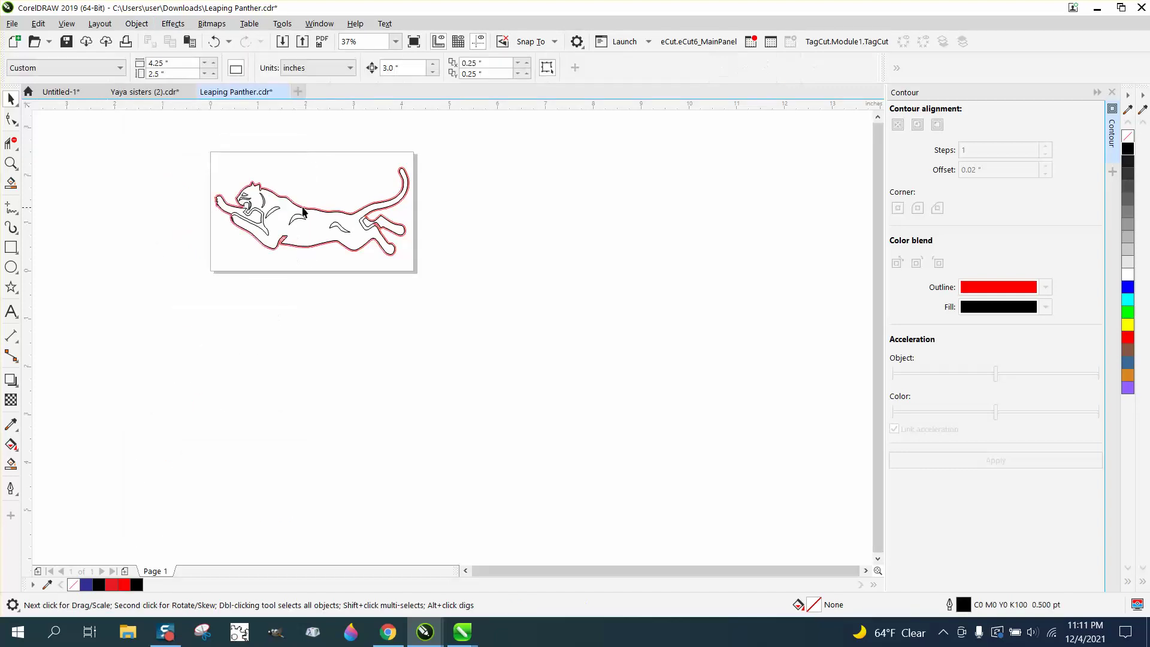
Delete the outer red contour outline
left_click(11, 163)
left_click_drag(207, 175, 338, 230)
left_click(11, 99)
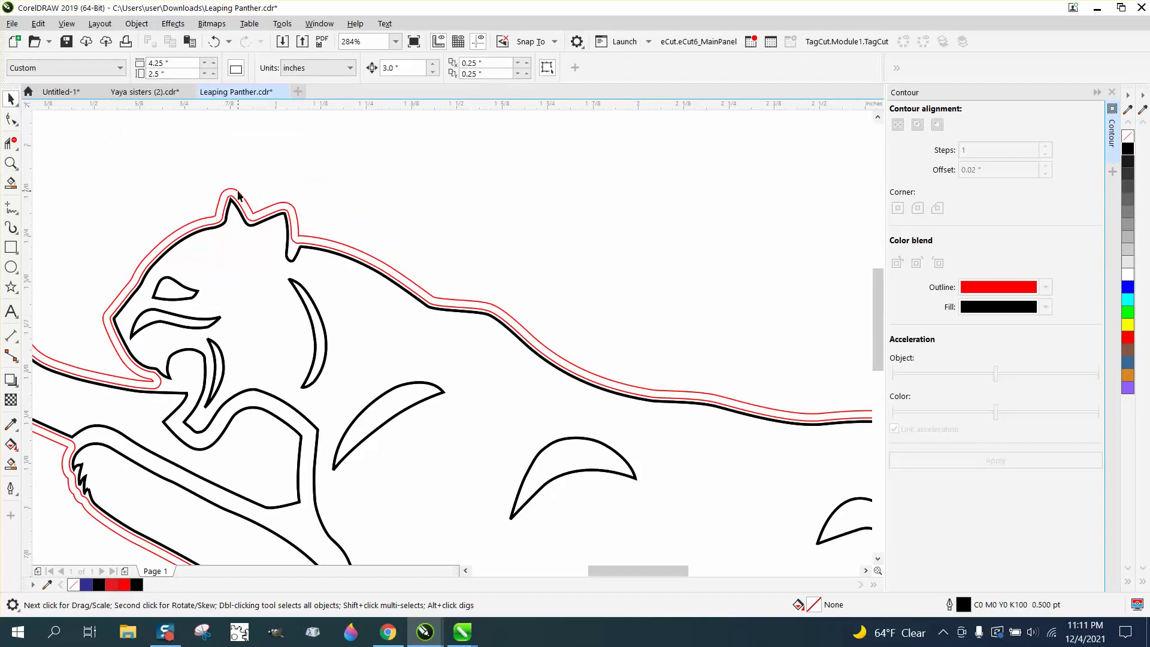
left_click(238, 191)
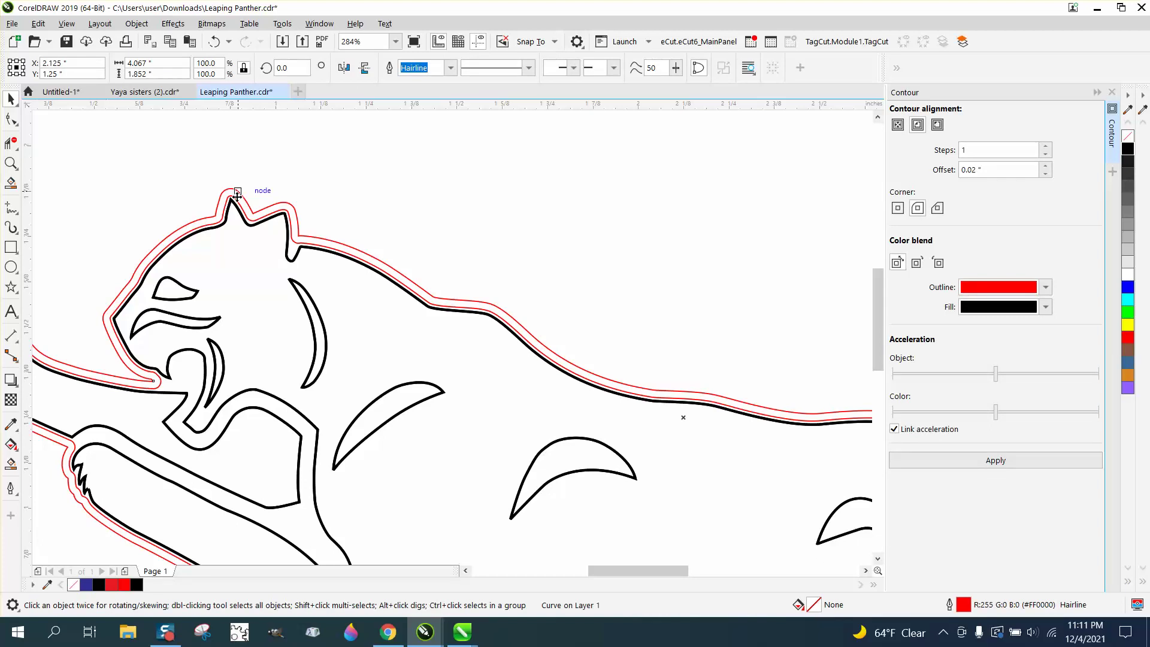
key("Delete")
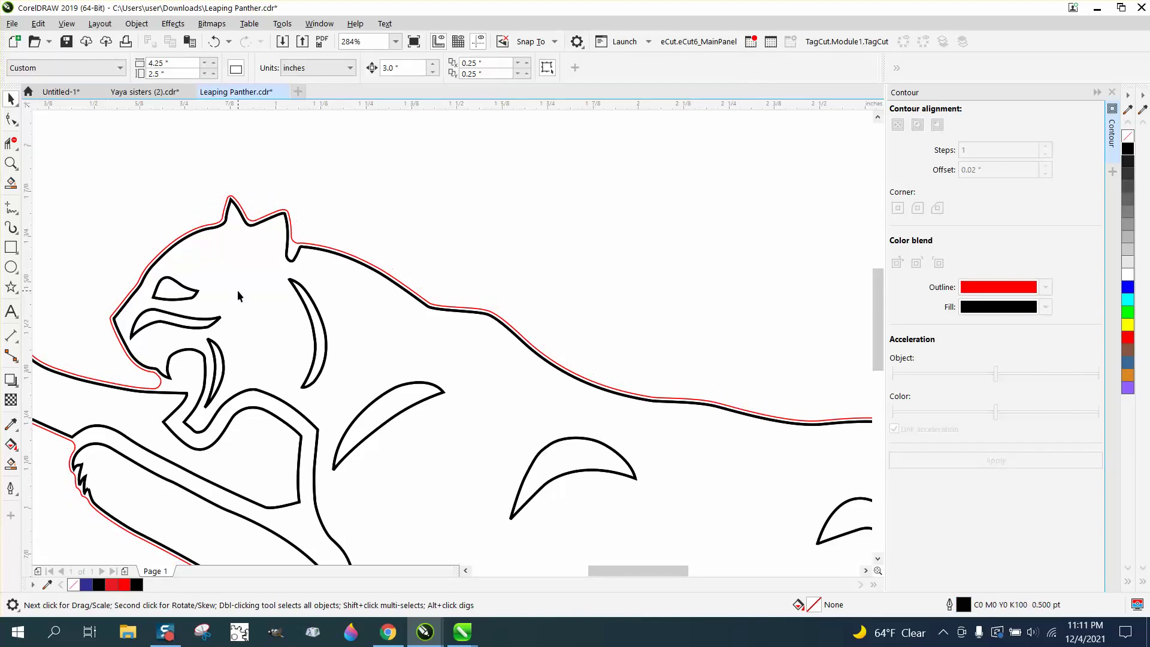
left_click_drag(201, 174, 349, 264)
Duplicate the black panther outline so a copy sits off the page to the right
left_click(10, 163)
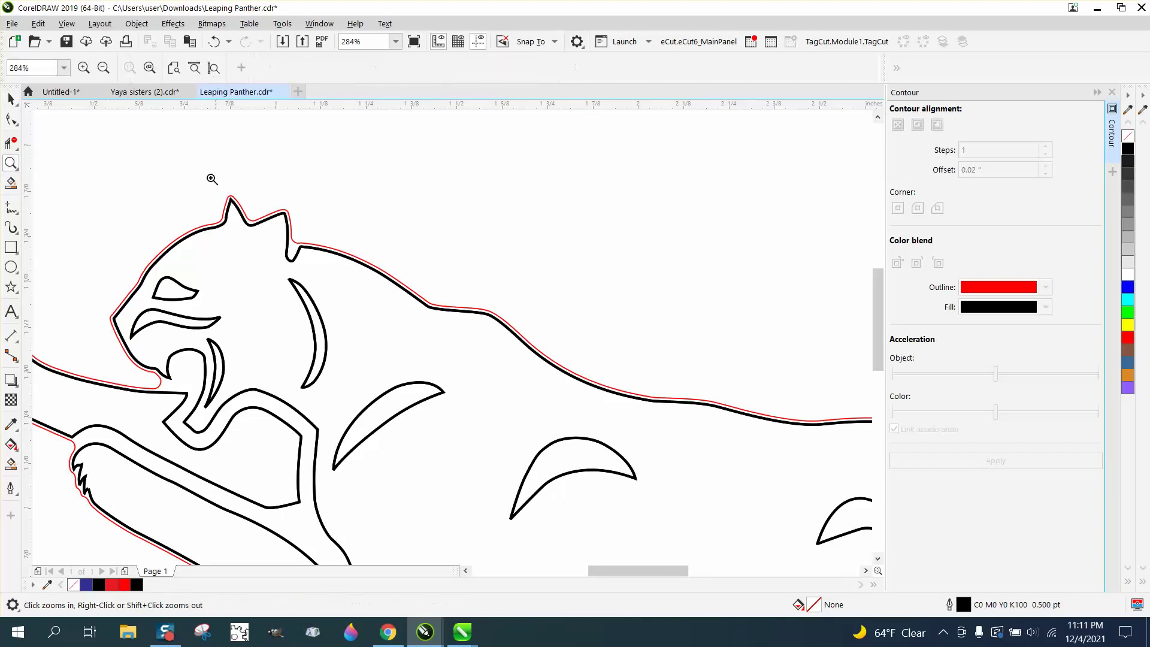
left_click_drag(210, 180, 359, 273)
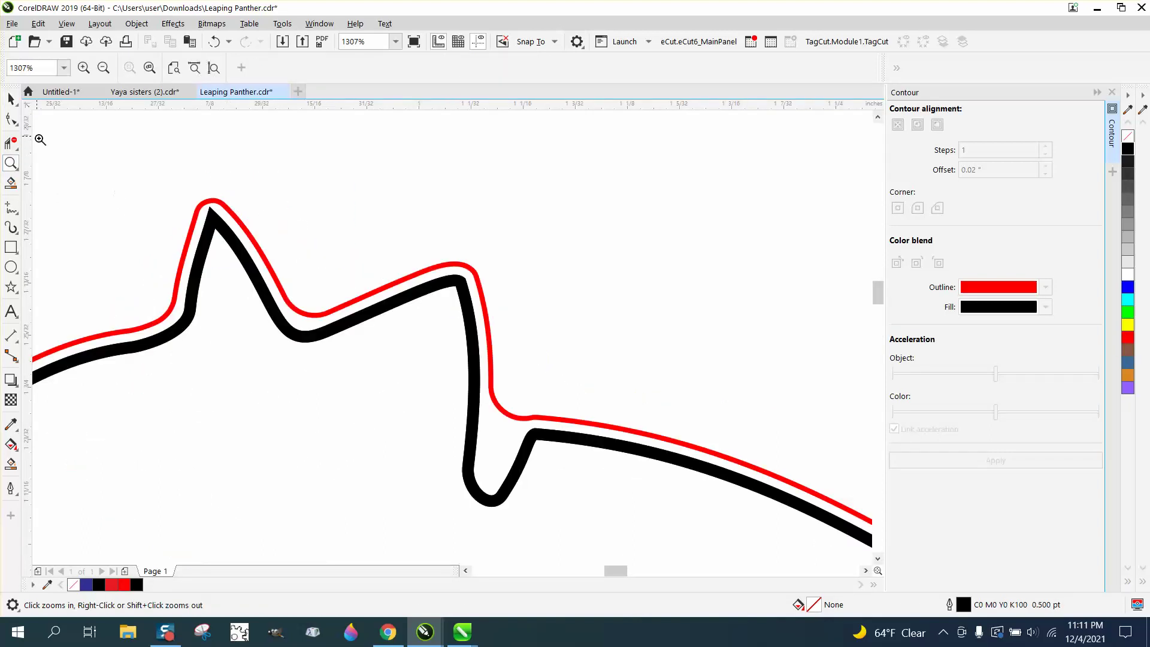
left_click(11, 99)
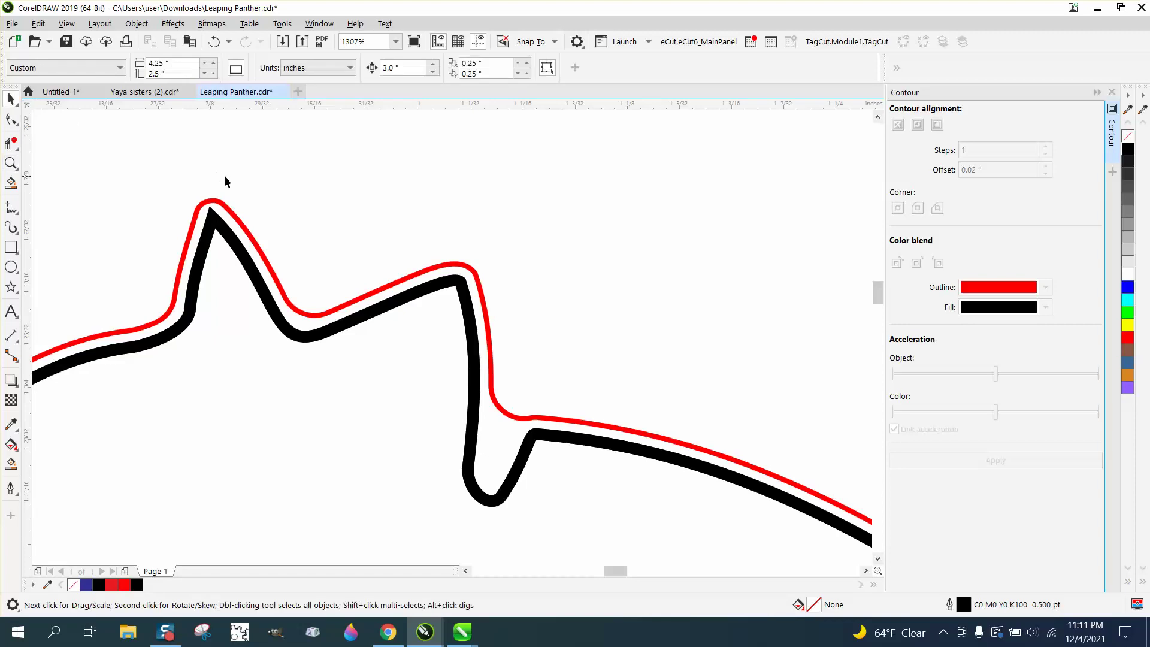
scroll(225, 175, "down", 6)
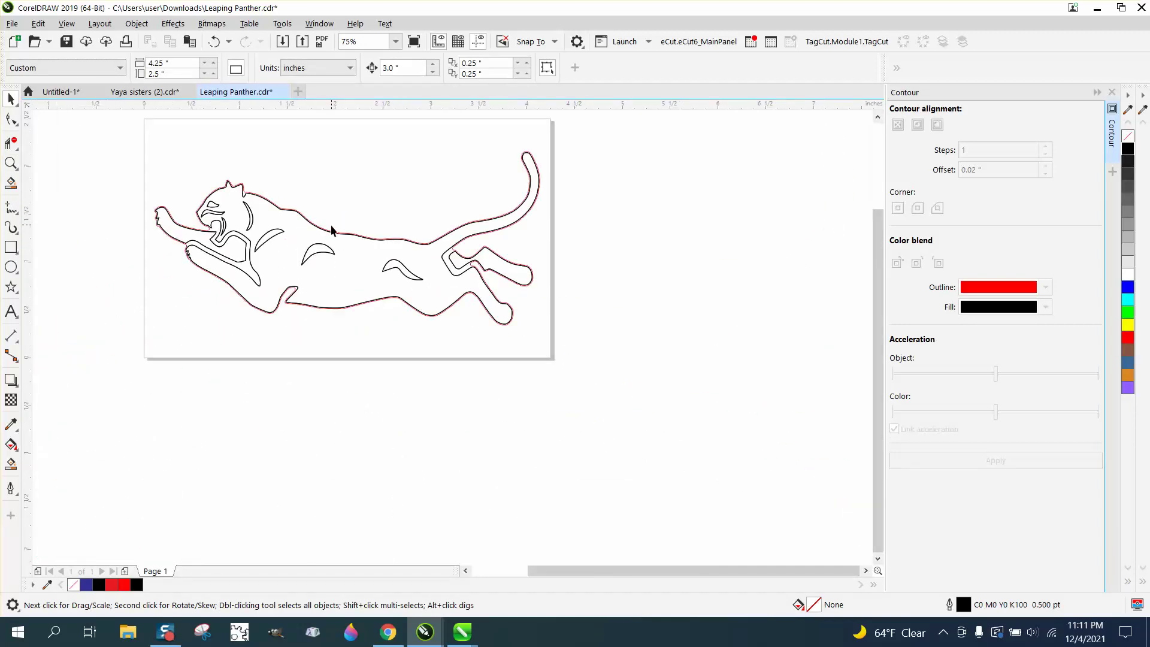
left_click(334, 235)
key("ctrl+d")
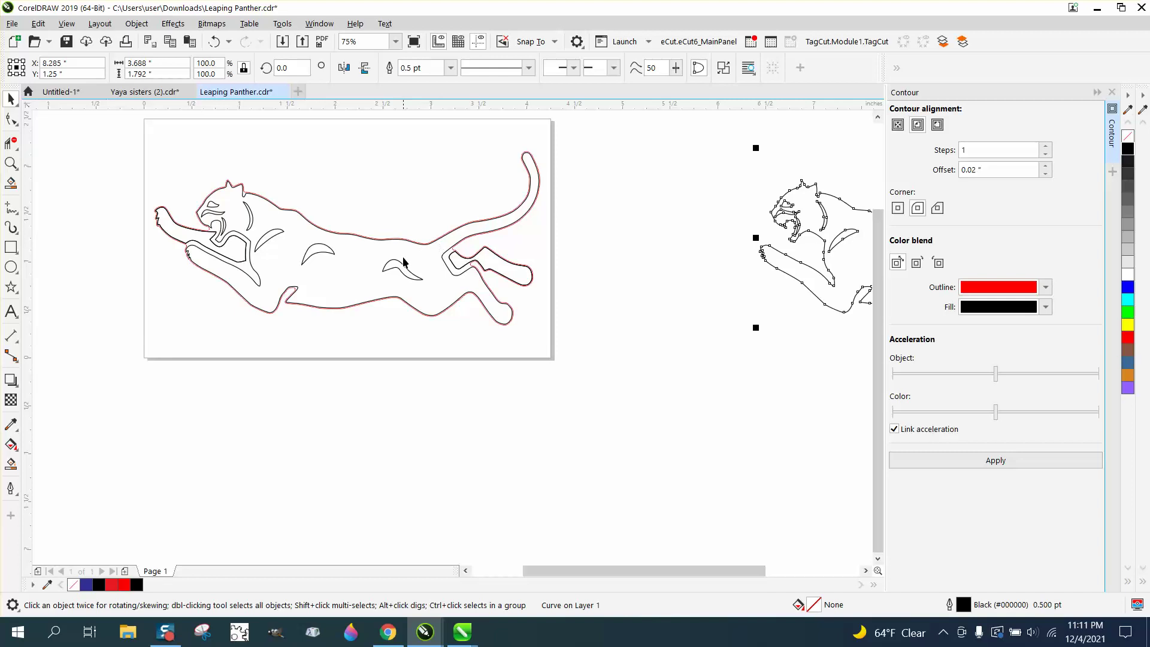
Nudge the black panther outline and its paw piece 3 inches below the page
left_click(390, 238)
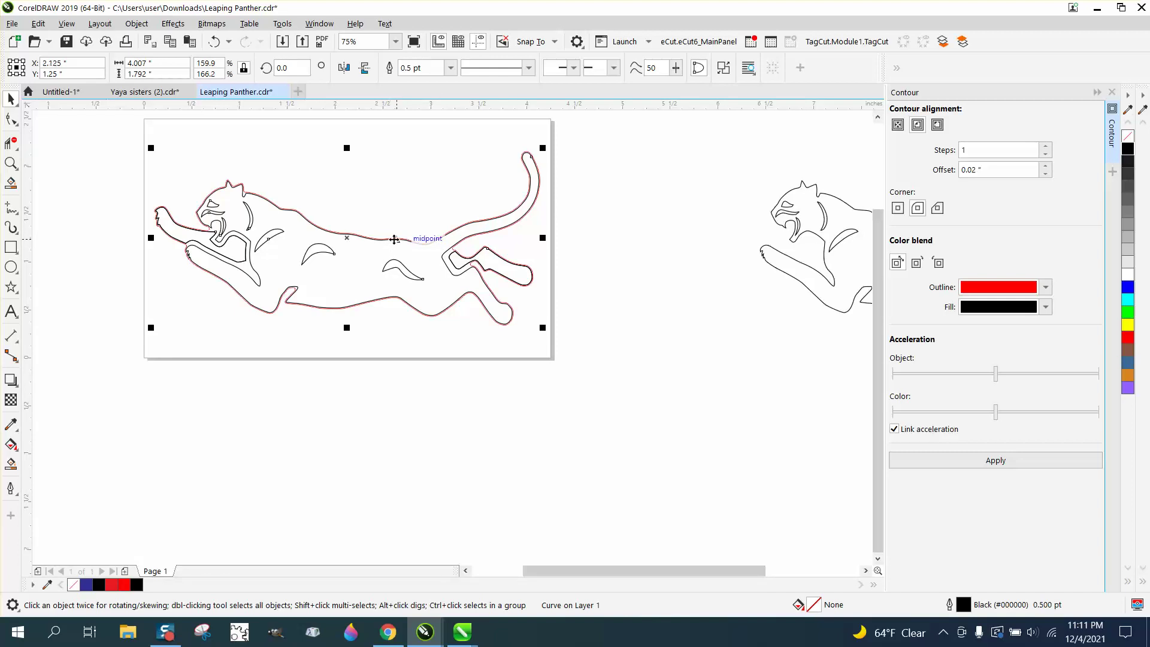
key("Down")
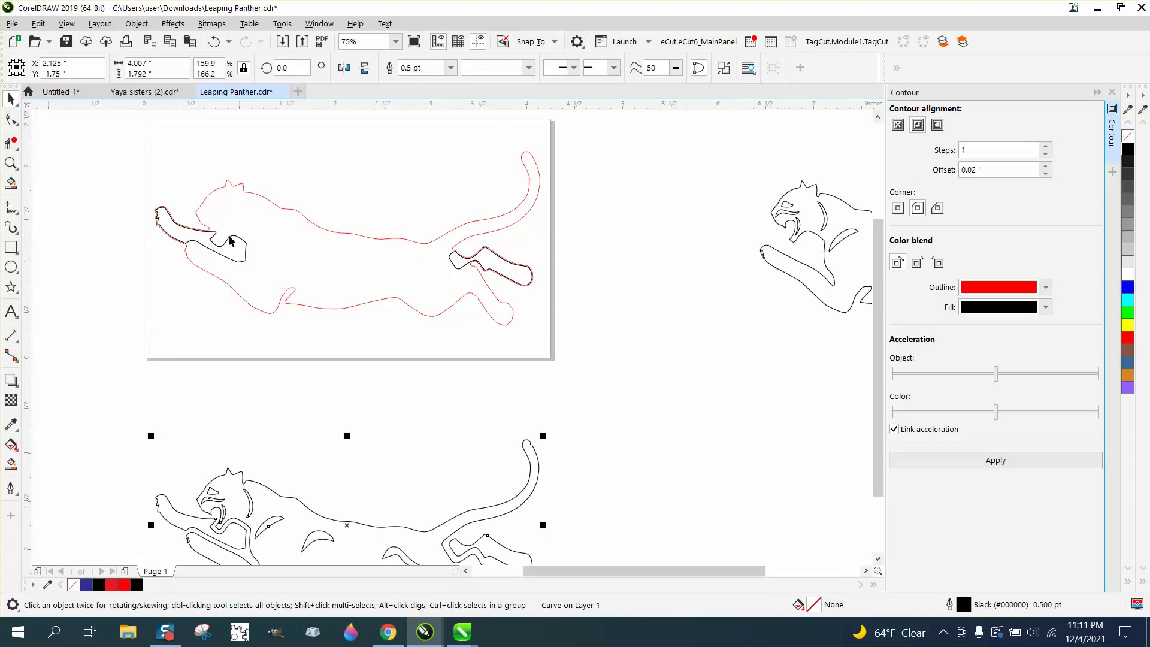
left_click(200, 237)
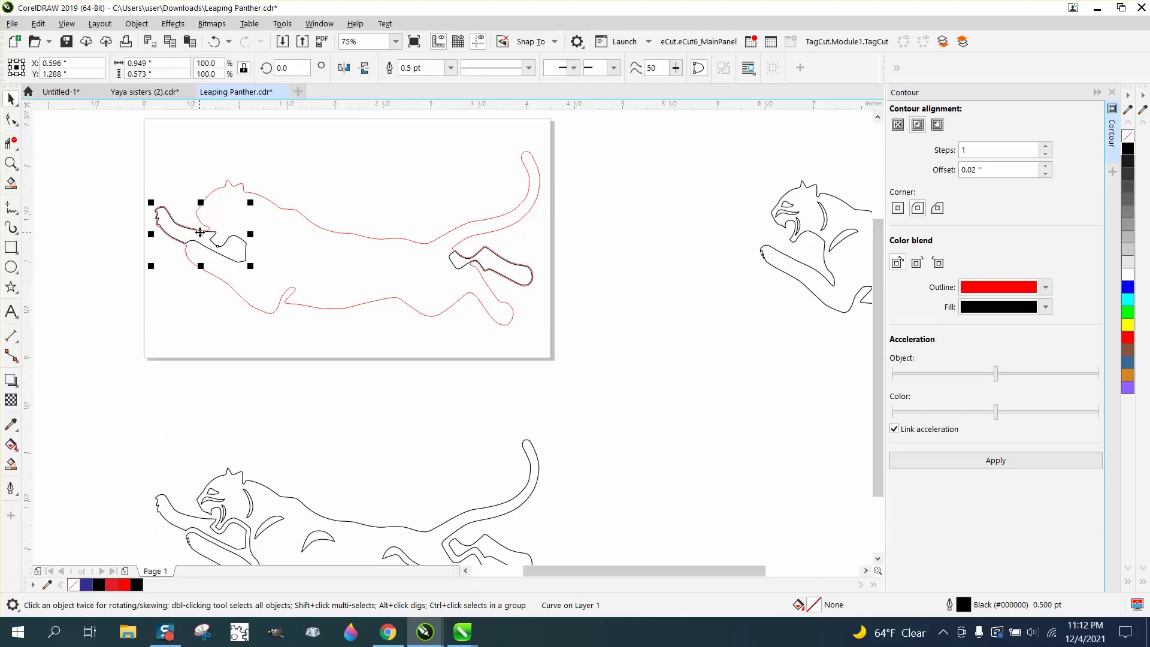
key("Down")
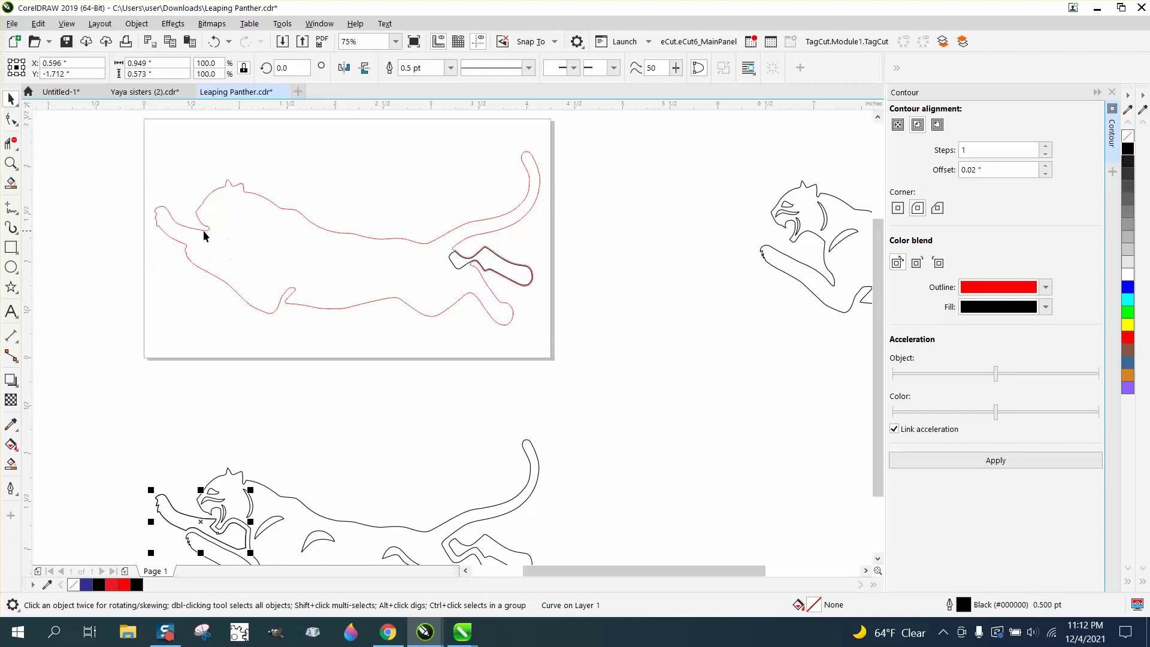
left_click(254, 226)
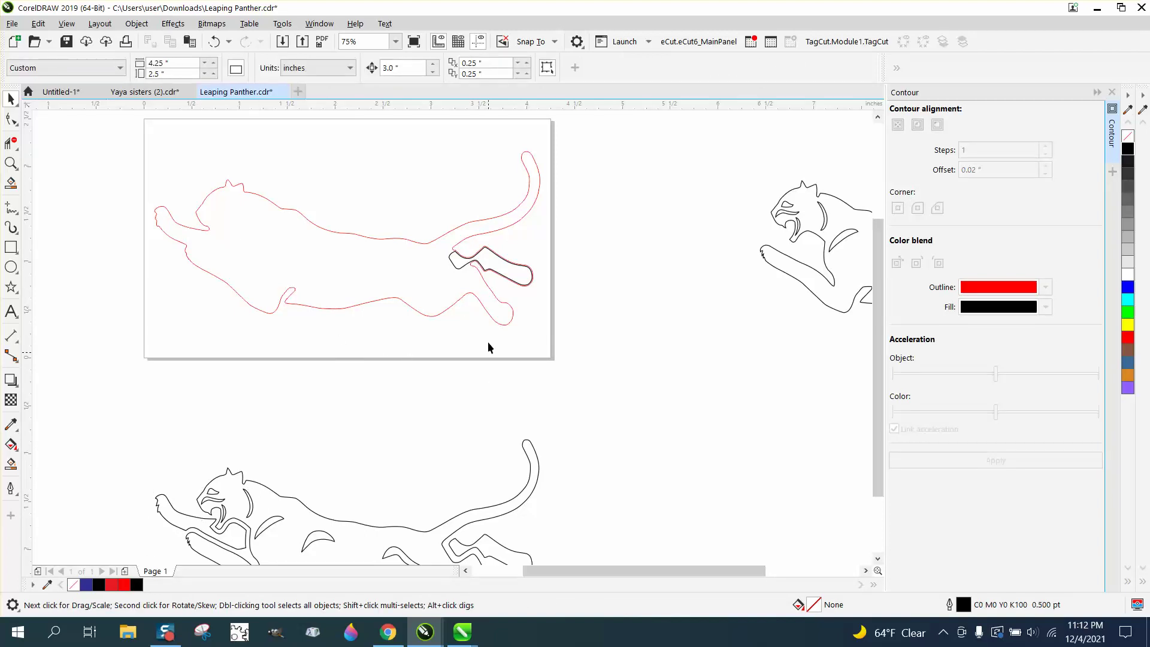
Delete the leftover black paw piece and select the lower panther outline
left_click(500, 276)
key("Delete")
scroll(383, 485, "down", 4)
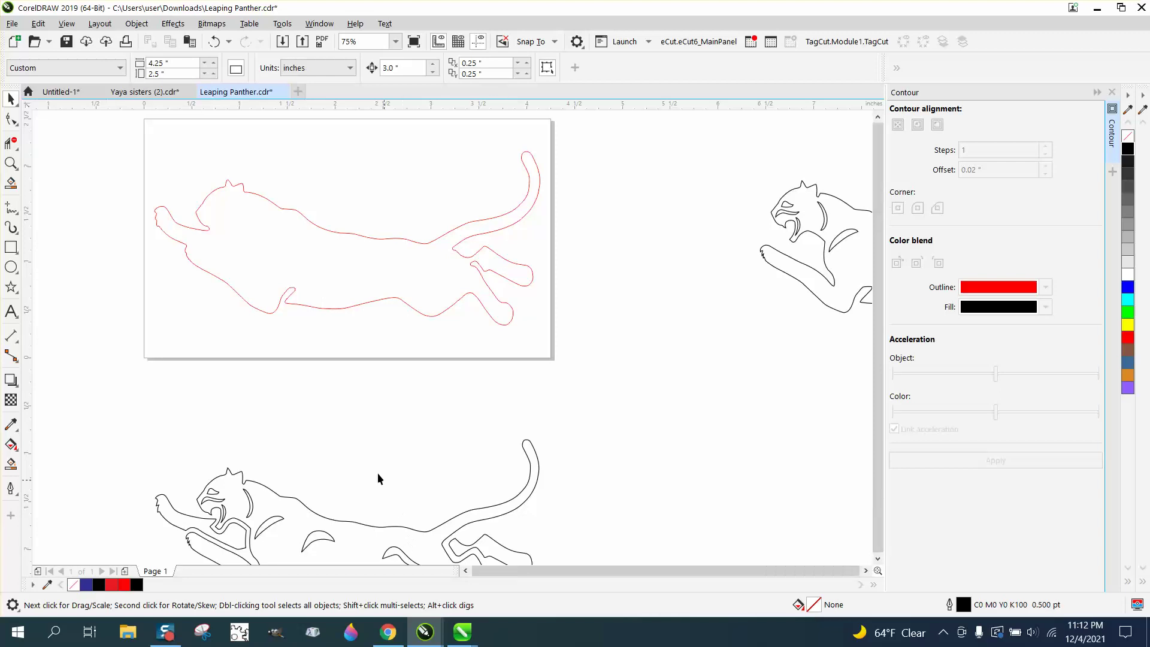
left_click_drag(440, 518, 441, 518)
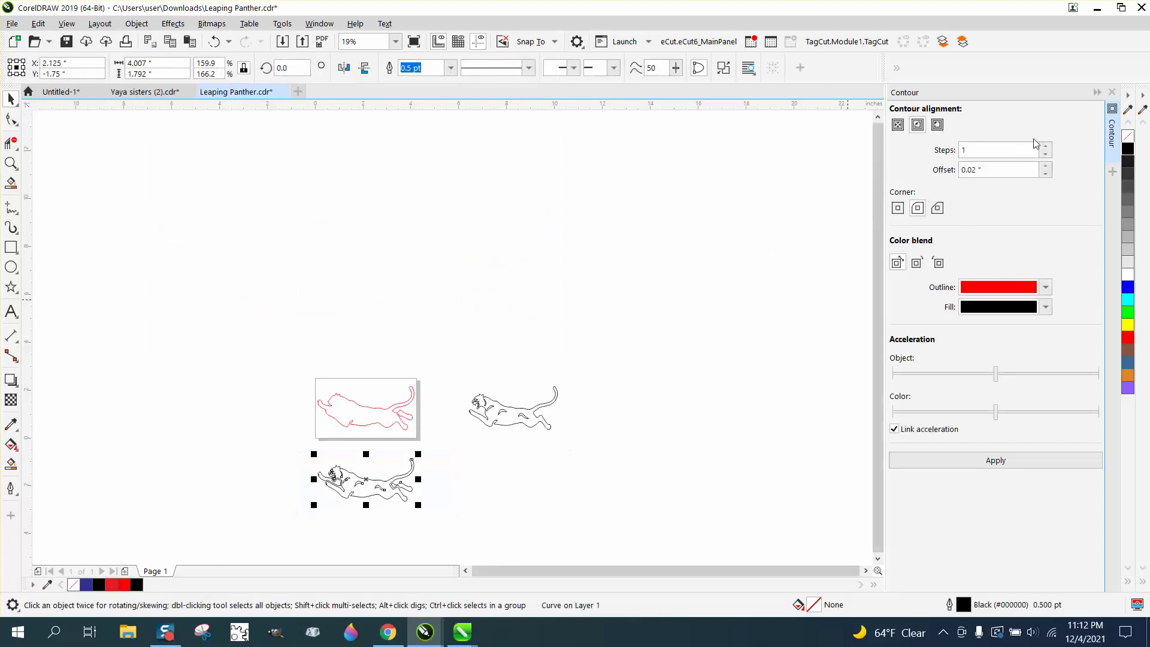
Fill the lower panther solid black and nudge it up inside the red contour
left_click(1128, 150)
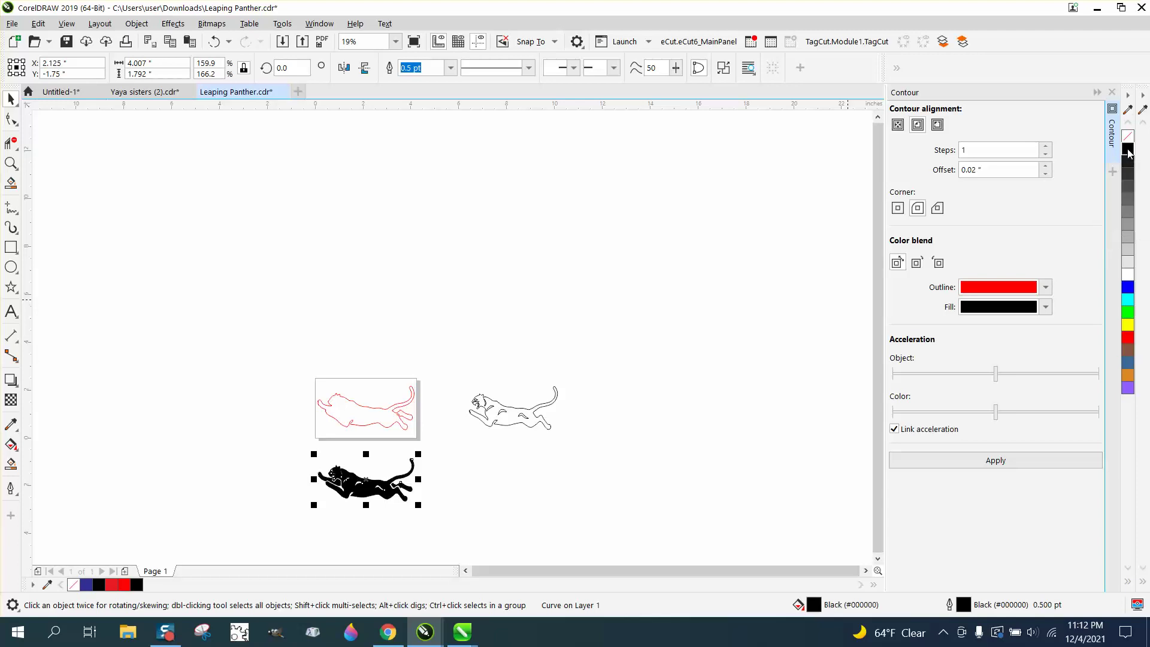
left_click_drag(242, 448, 453, 520)
key("Up")
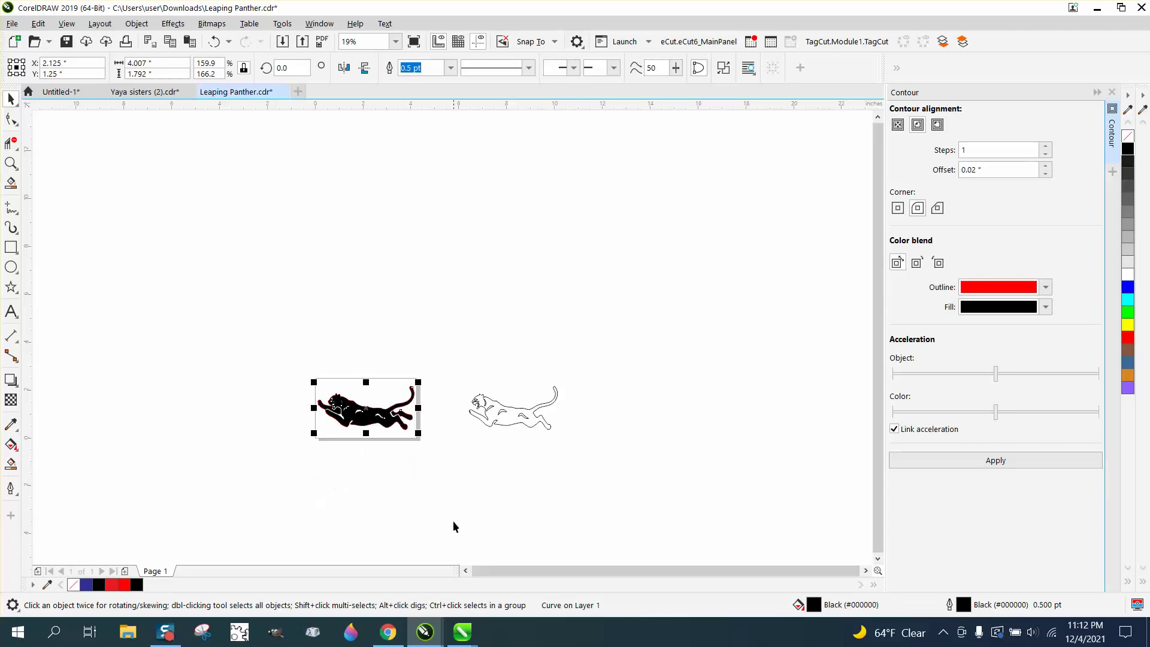
Zoom in on the panther's head and back and show its nodes with the Shape tool
left_click(10, 163)
left_click_drag(294, 359, 386, 437)
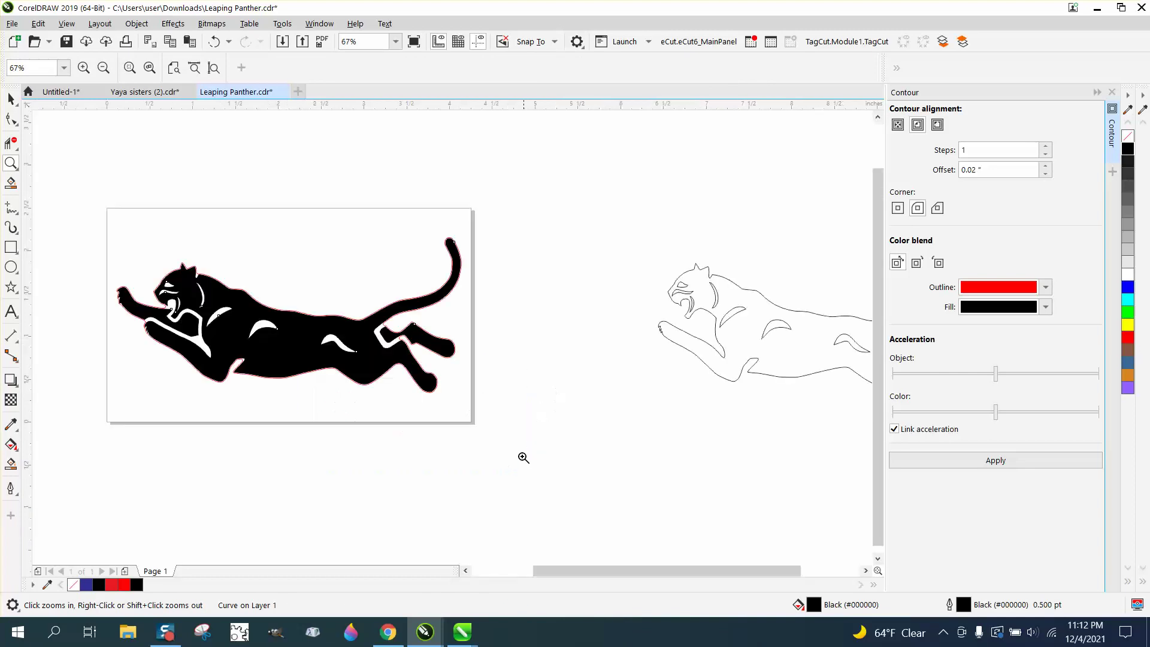
left_click_drag(172, 229, 374, 337)
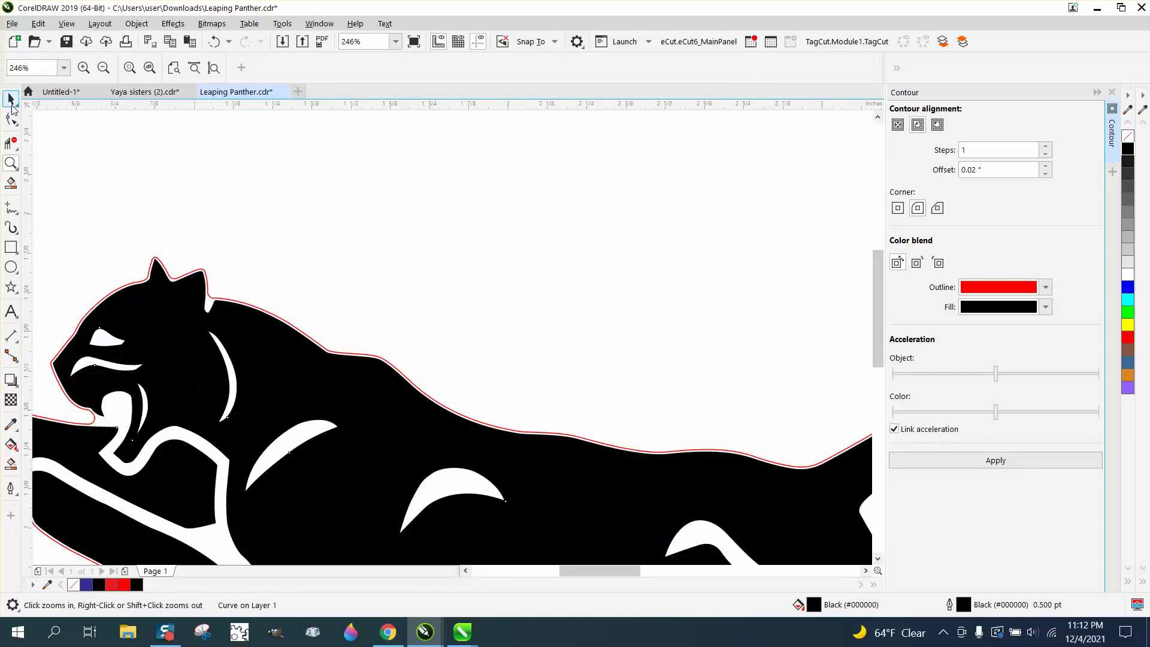
left_click(11, 119)
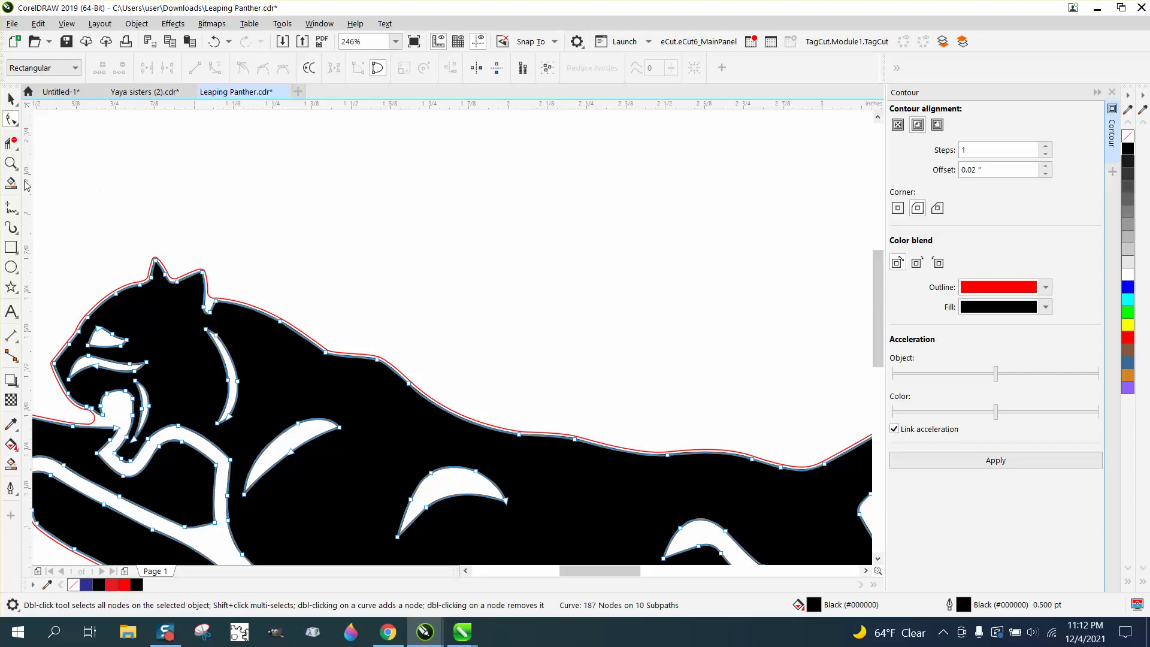
Select the red contour cut line and zoom in close on the panther's ears
left_click(165, 268)
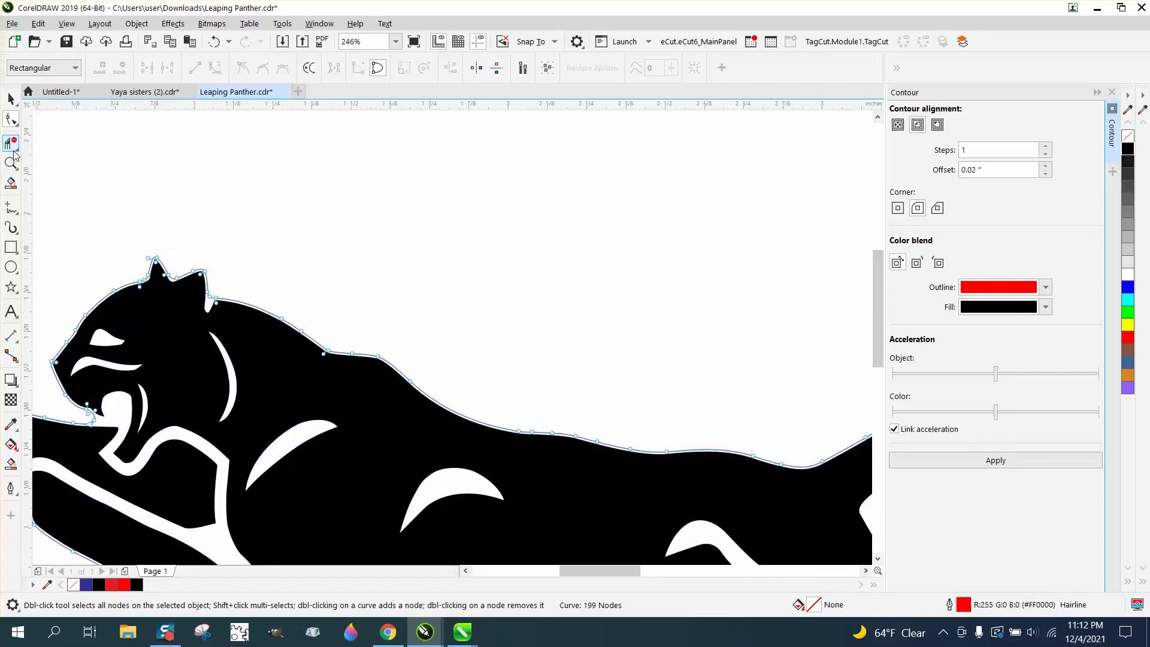
left_click(11, 163)
left_click_drag(131, 238, 302, 334)
left_click(11, 119)
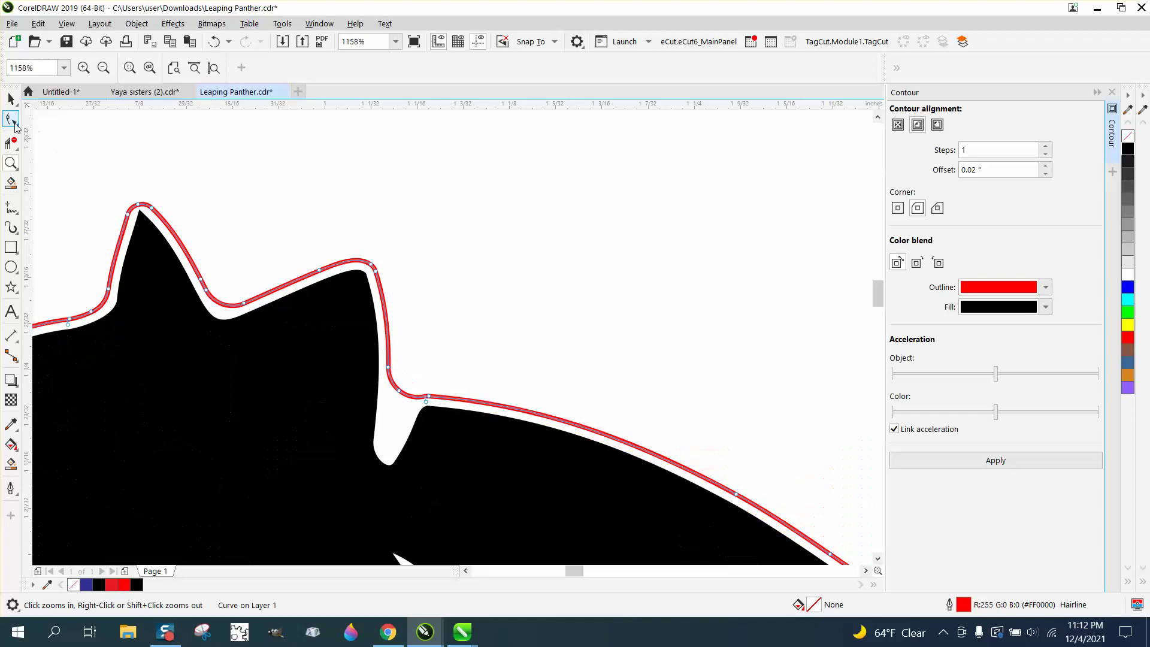
Drag the first ear's tip node up into a sharp point and delete two extra nodes
left_click(138, 205)
left_click_drag(114, 195, 152, 211)
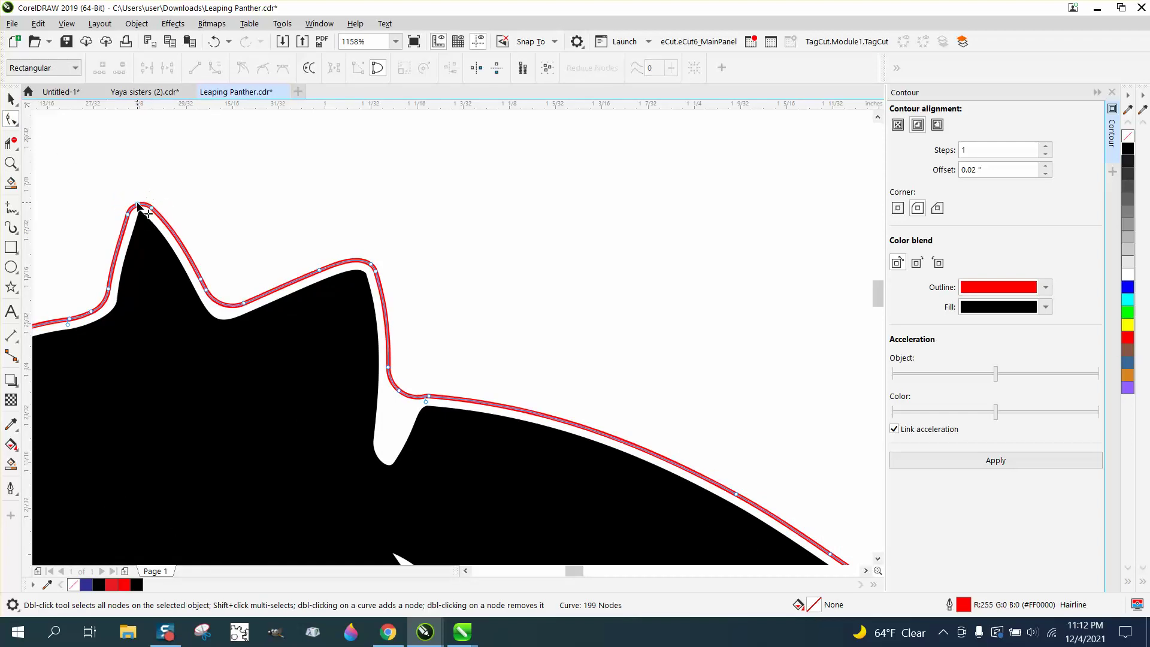
left_click(138, 206)
right_click(137, 206)
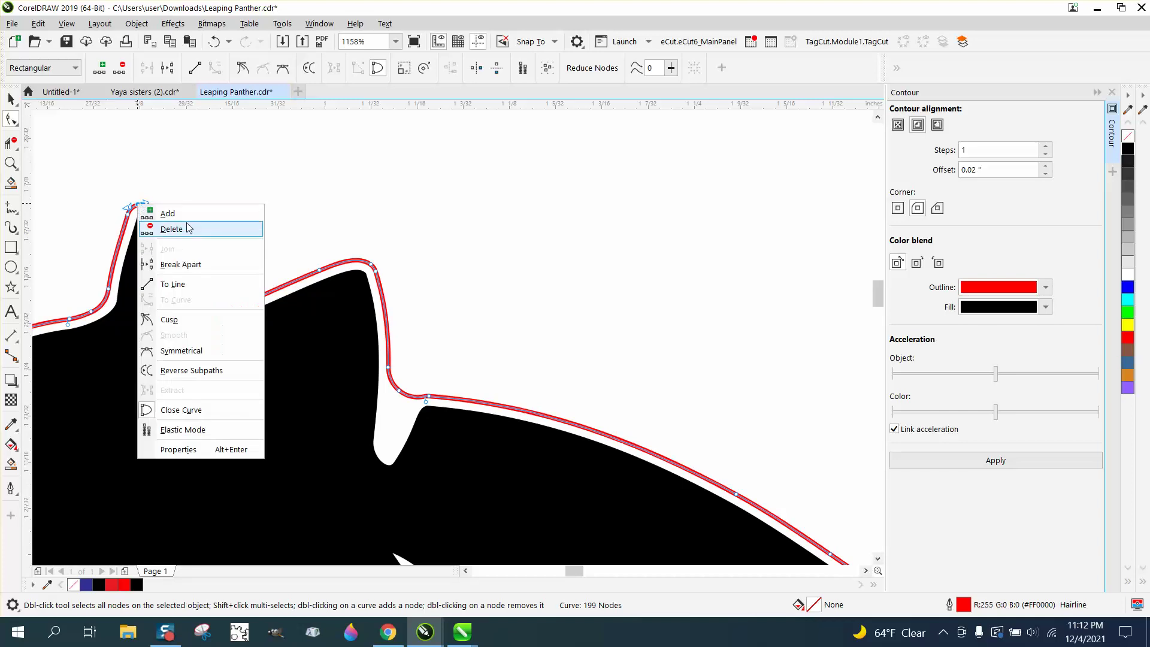
left_click(192, 287)
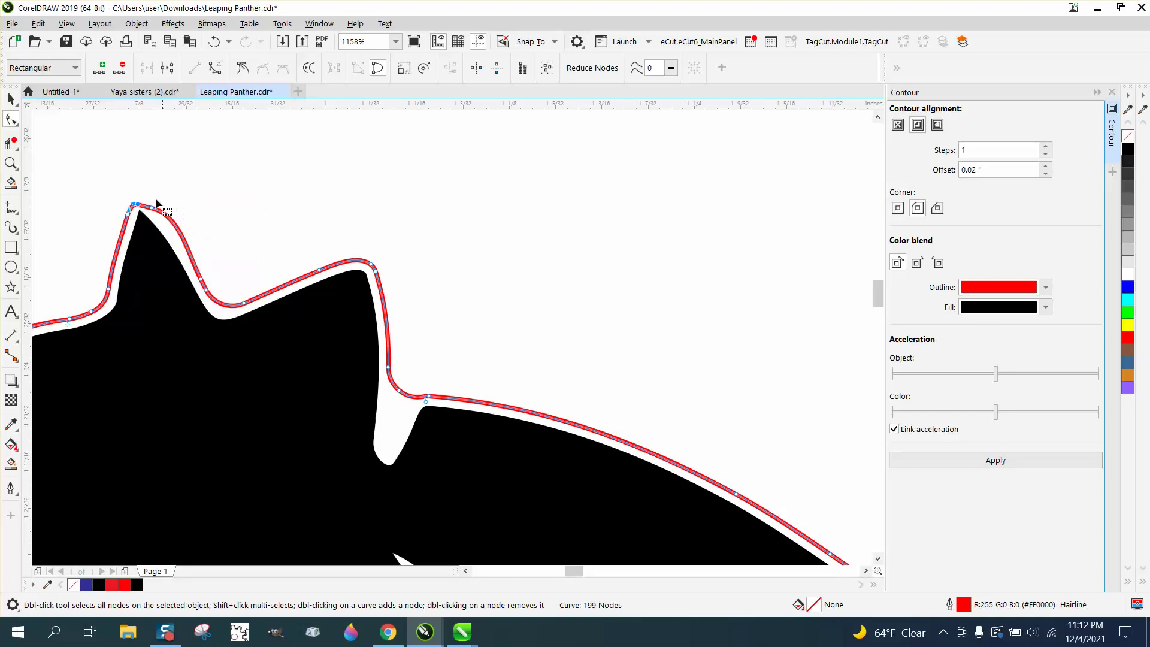
left_click(214, 41)
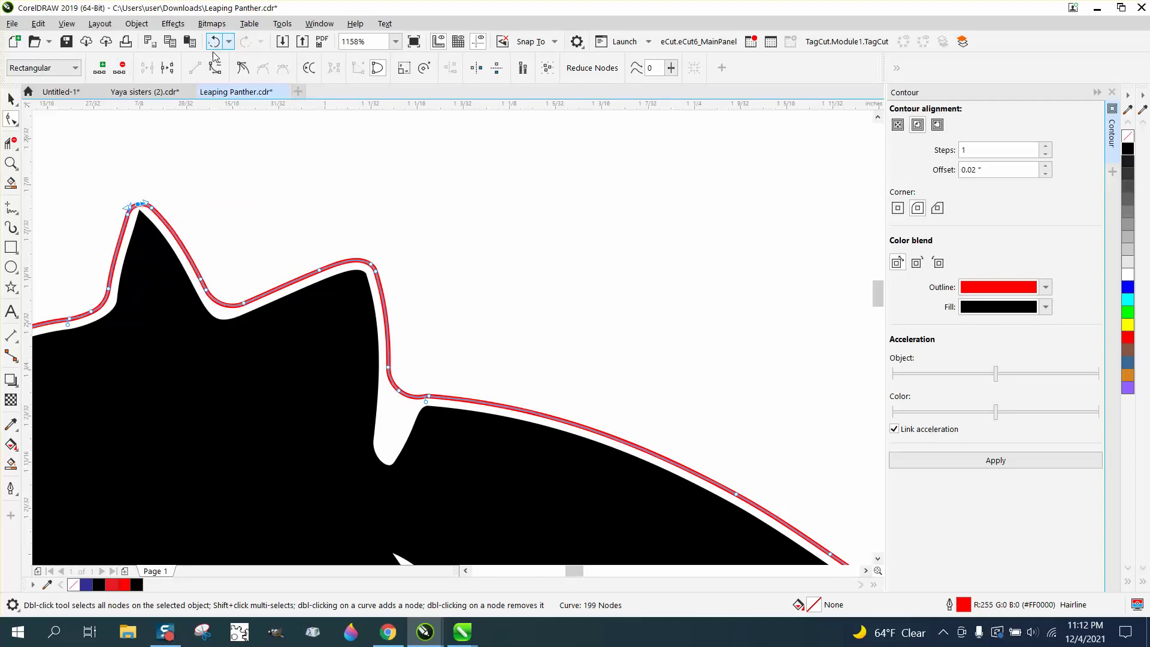
left_click(160, 162)
left_click_drag(138, 206, 102, 226)
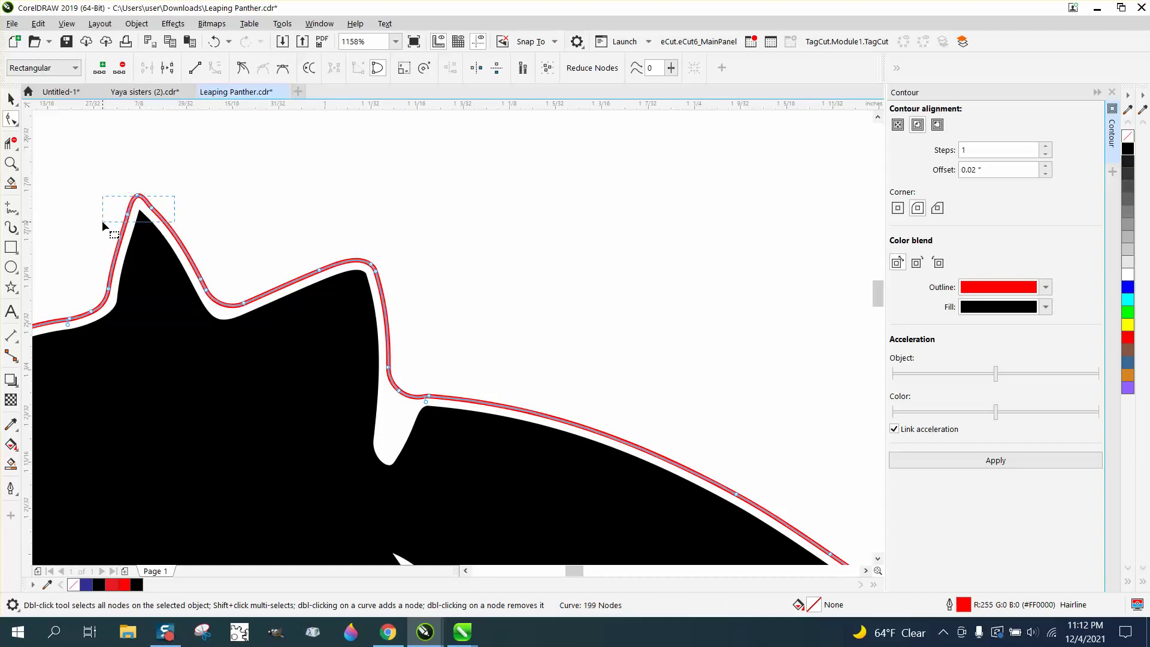
key("Delete")
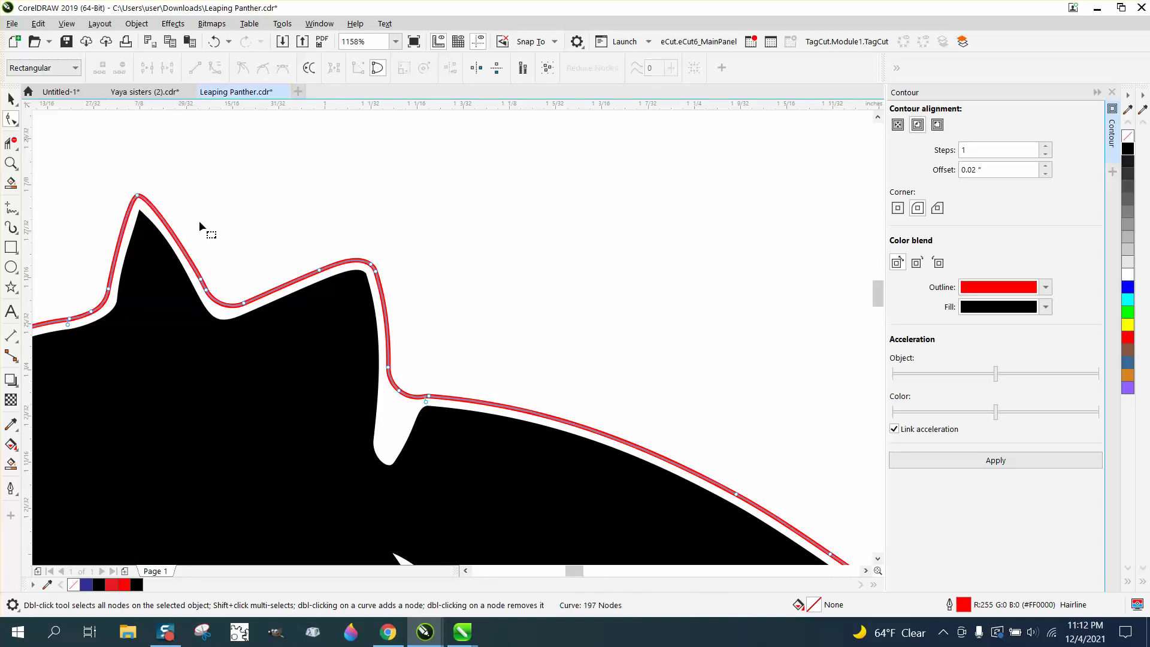
Add a node at the second ear's top, pull it upward, and remove the extra corner nodes
double_click(358, 262)
left_click(402, 242)
left_click_drag(372, 264, 375, 257)
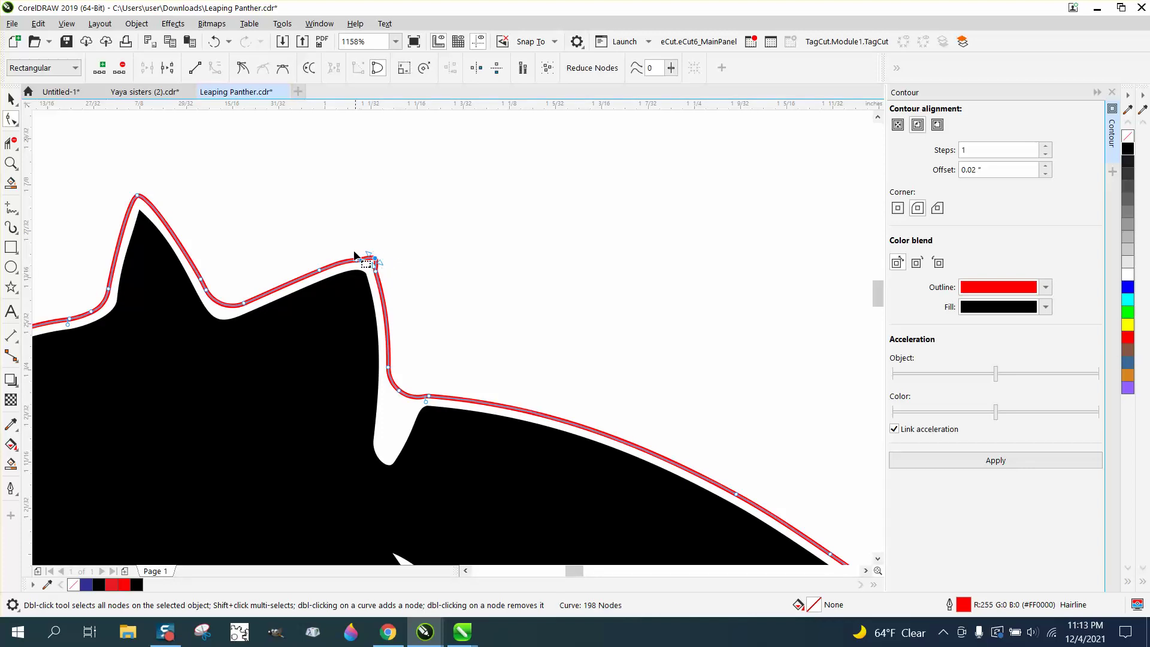
double_click(377, 270)
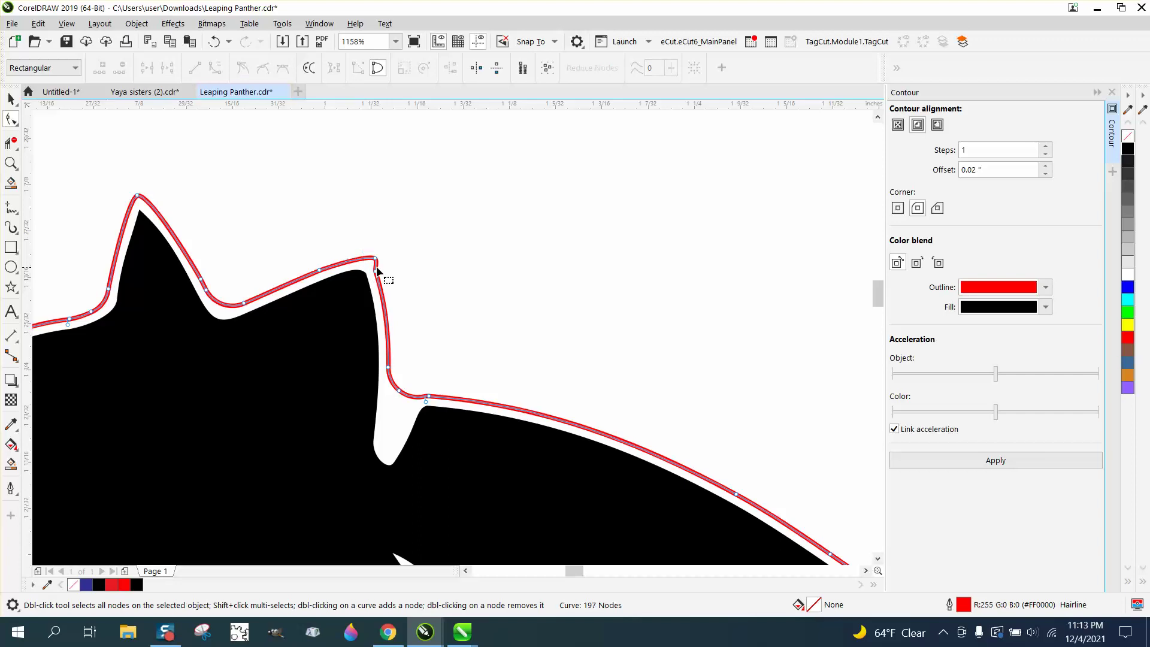
double_click(376, 270)
scroll(394, 272, "down", 3)
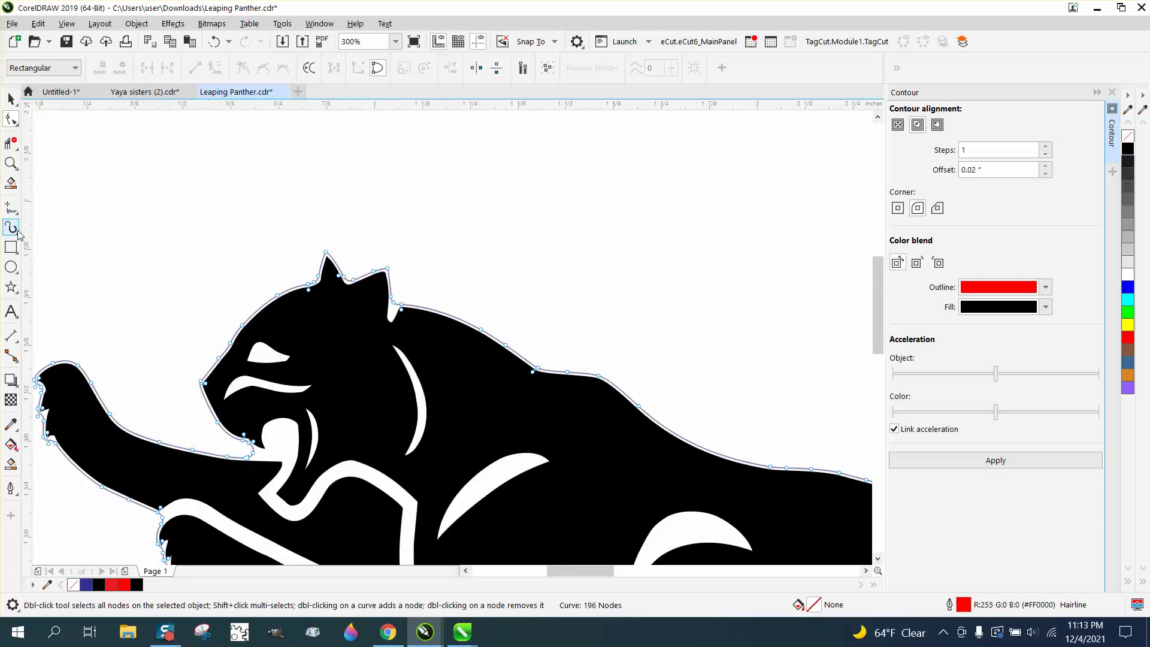
left_click(13, 165)
left_click_drag(43, 369, 95, 433)
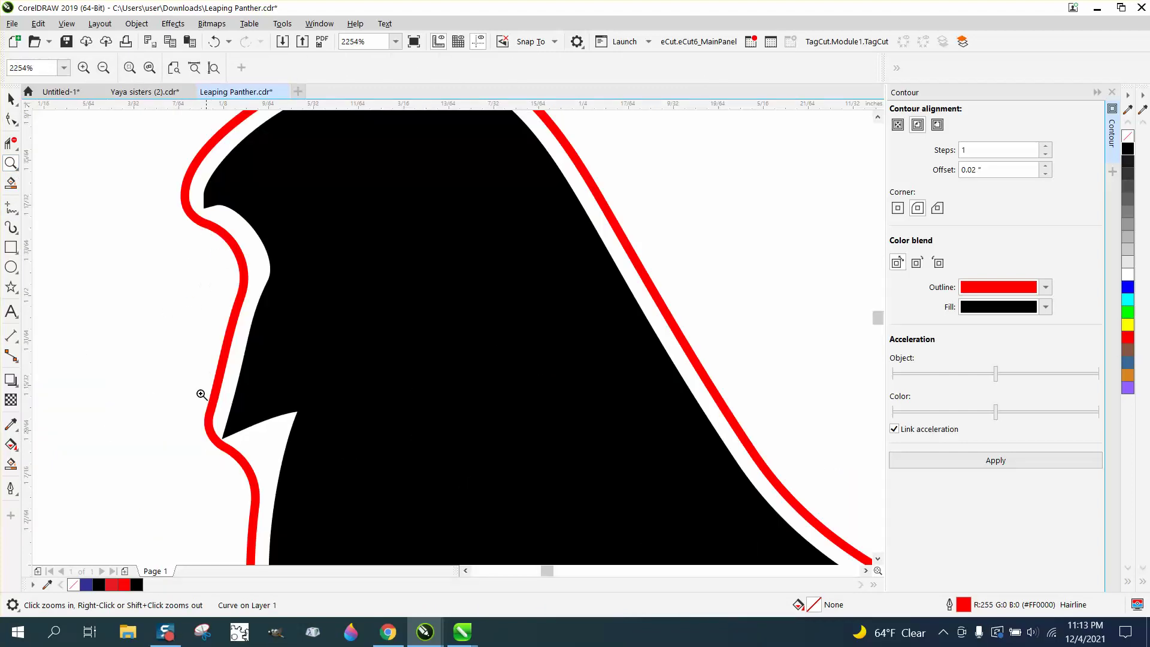
scroll(191, 383, "down", 5)
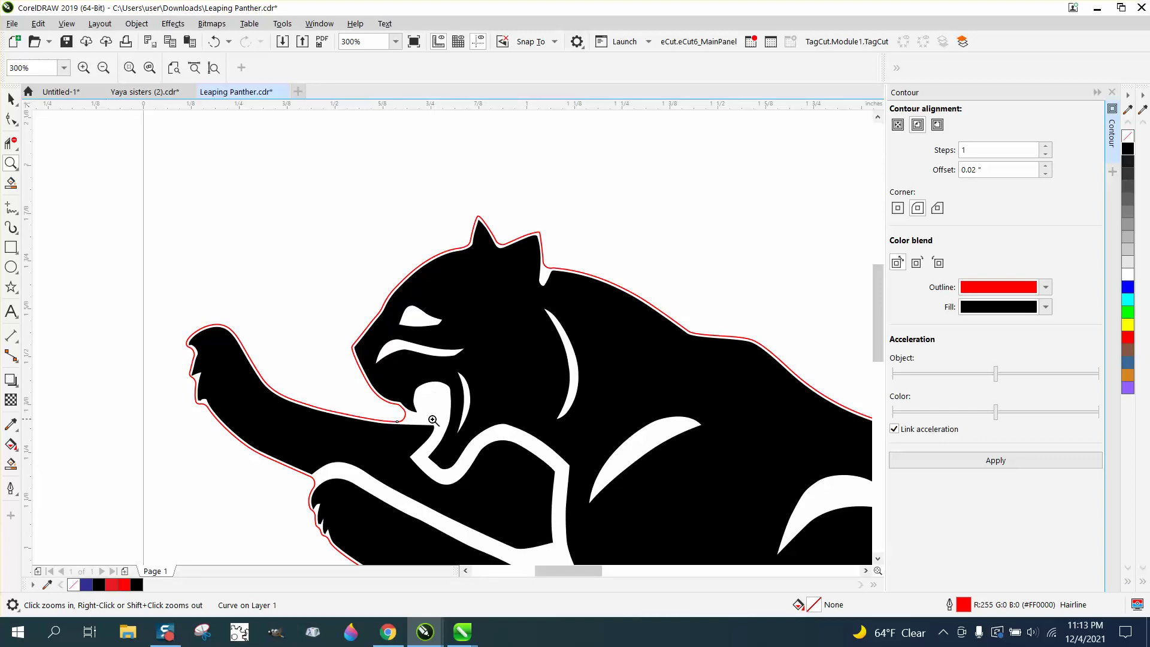
scroll(433, 417, "down", 2)
scroll(347, 359, "down", 3)
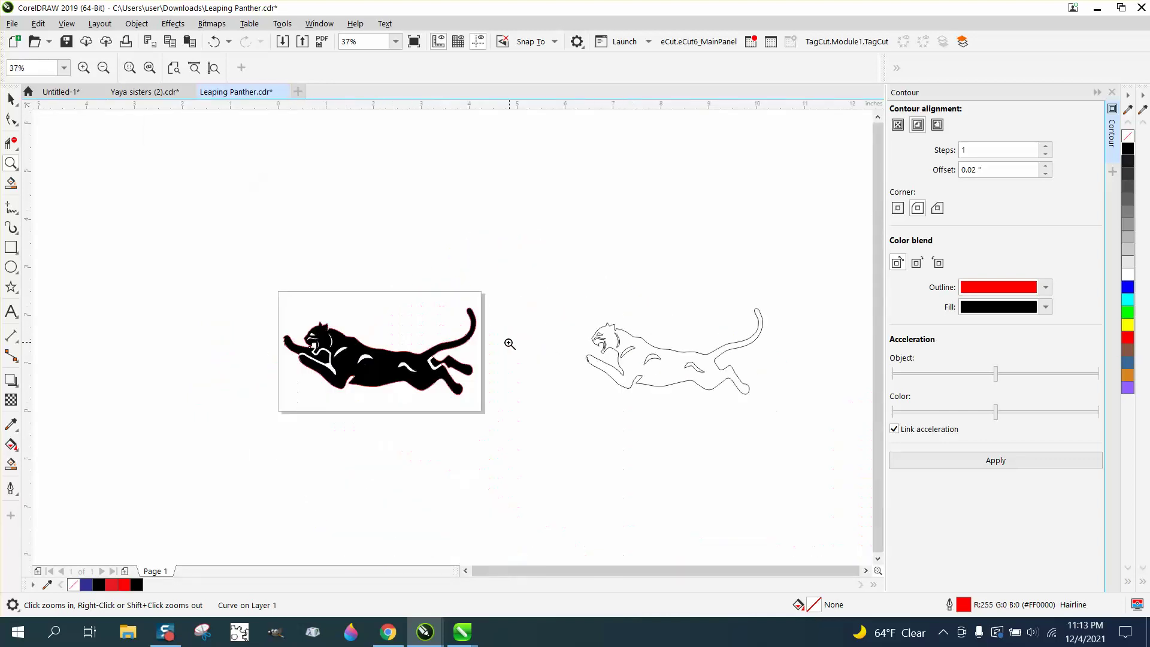
scroll(476, 322, "up", 4)
scroll(452, 337, "down", 2)
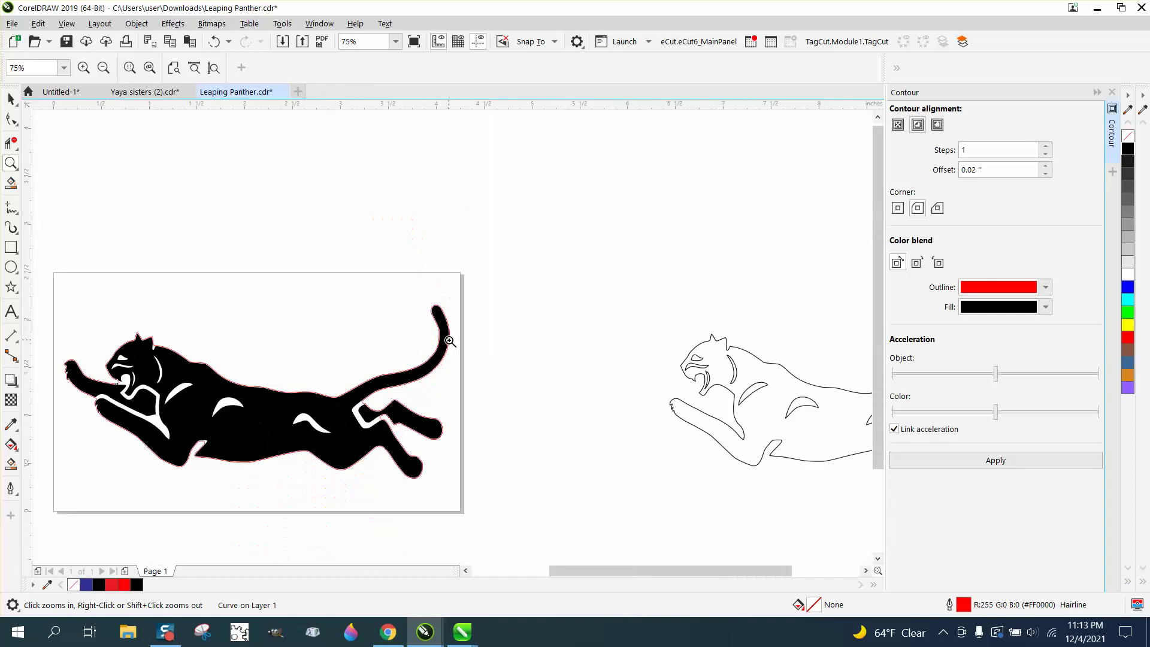
left_click_drag(330, 389, 482, 464)
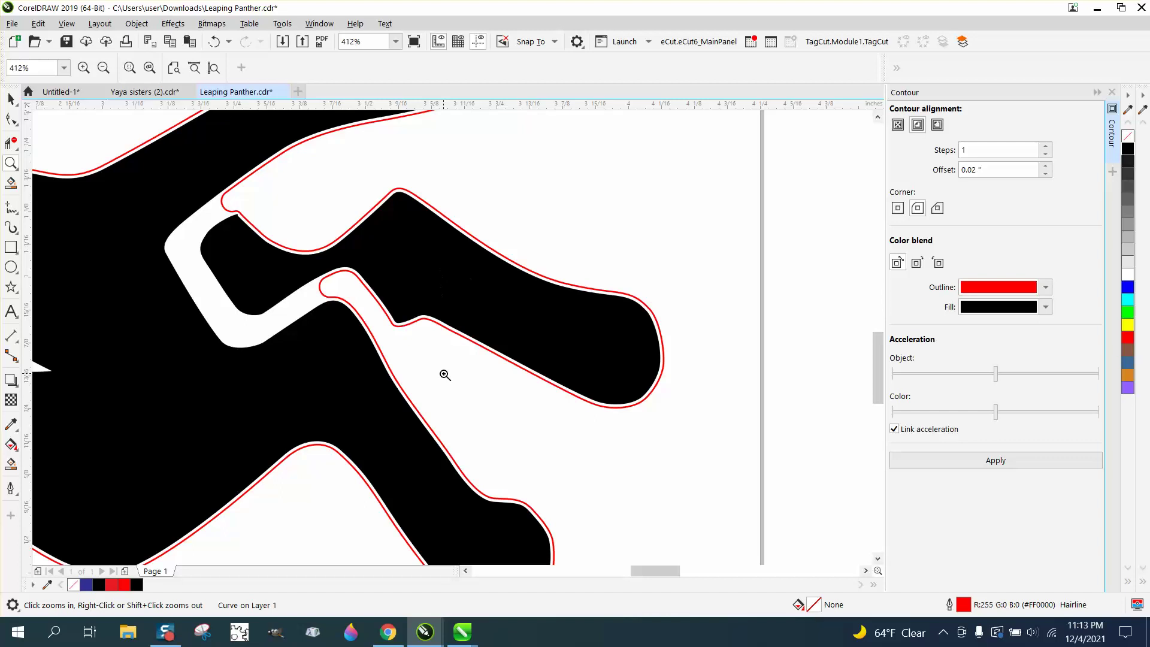
scroll(419, 326, "down", 5)
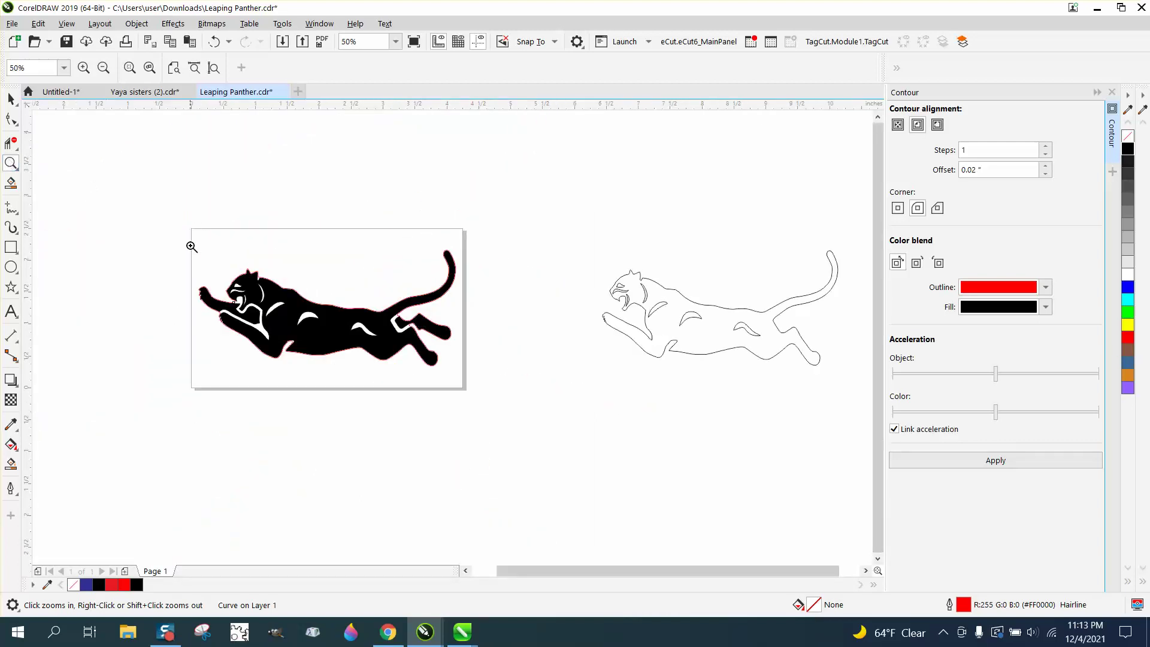
left_click_drag(190, 246, 608, 402)
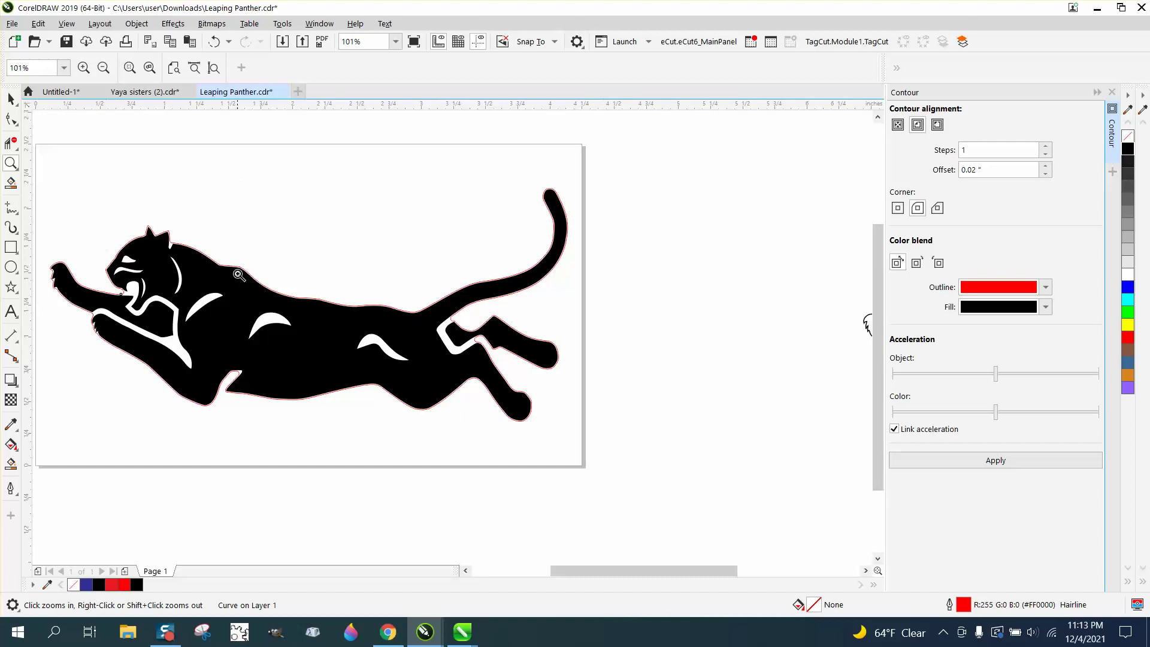
left_click_drag(211, 353, 268, 382)
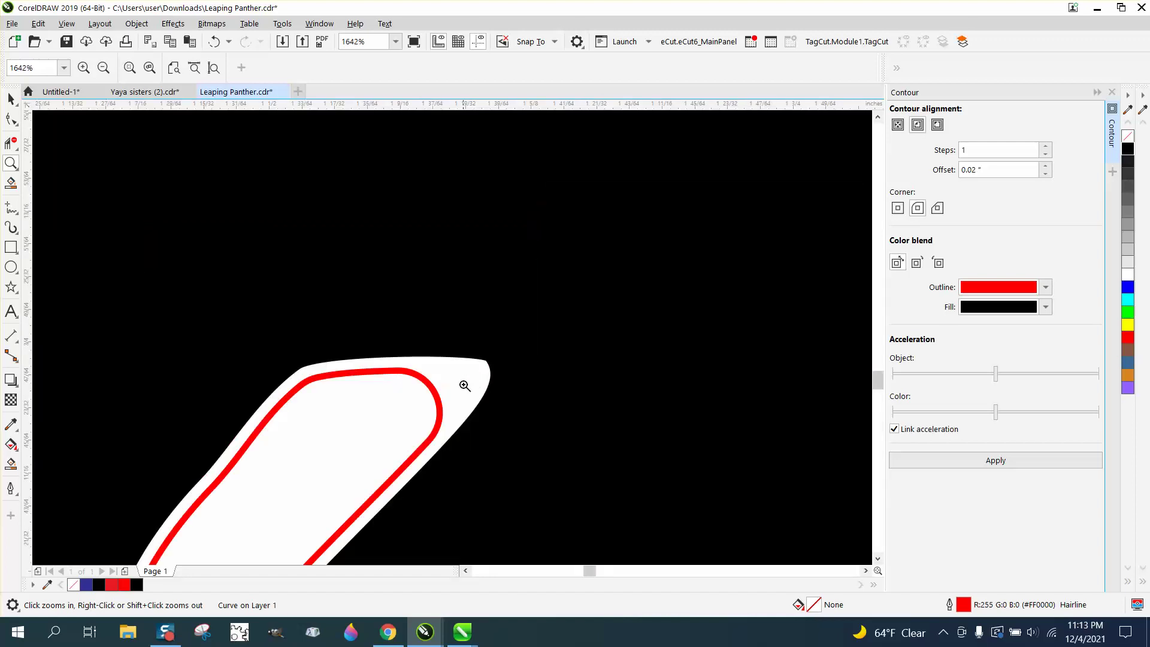
Drag the red contour's segment deeper into the white stripe's corner
left_click(13, 120)
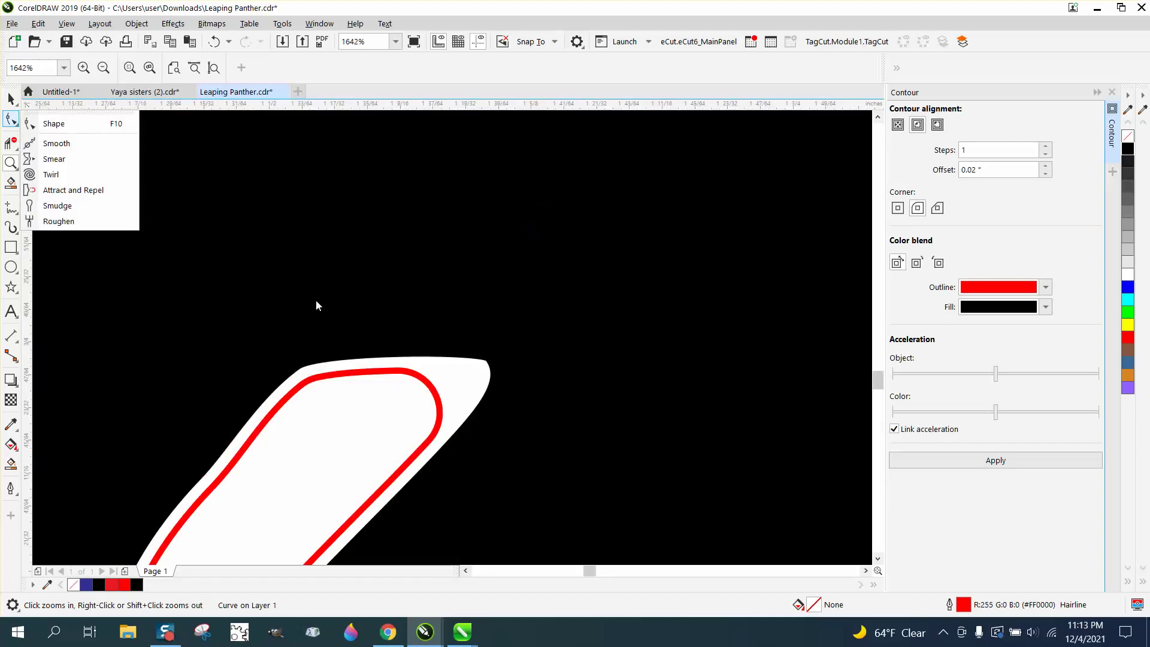
left_click(54, 124)
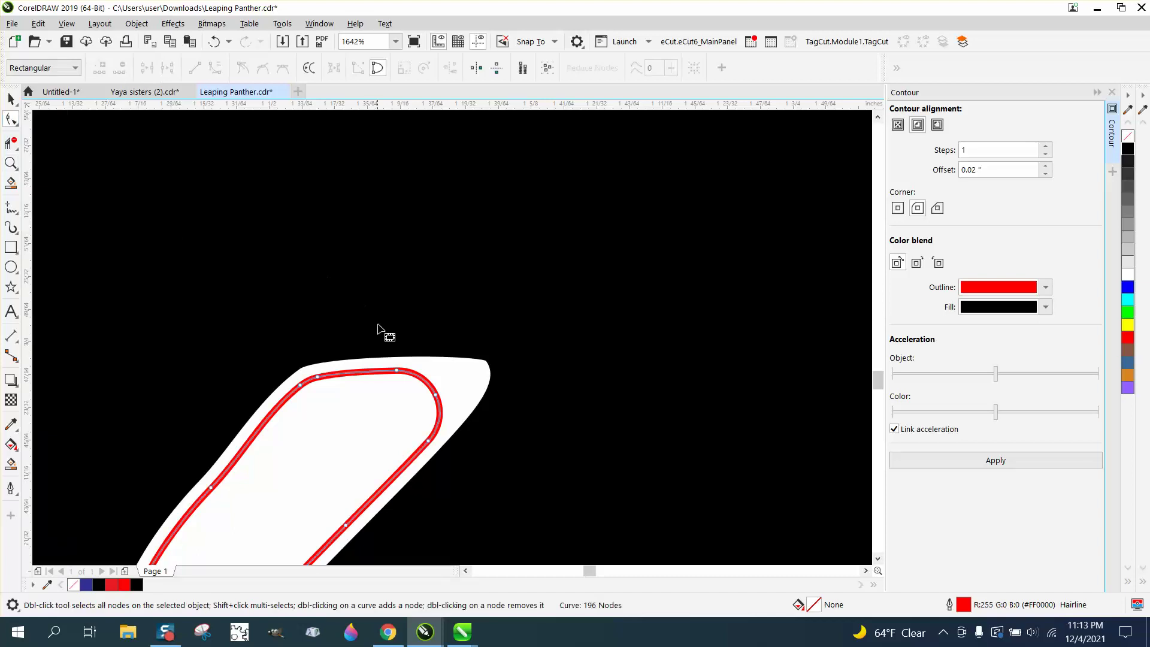
left_click_drag(434, 396, 469, 376)
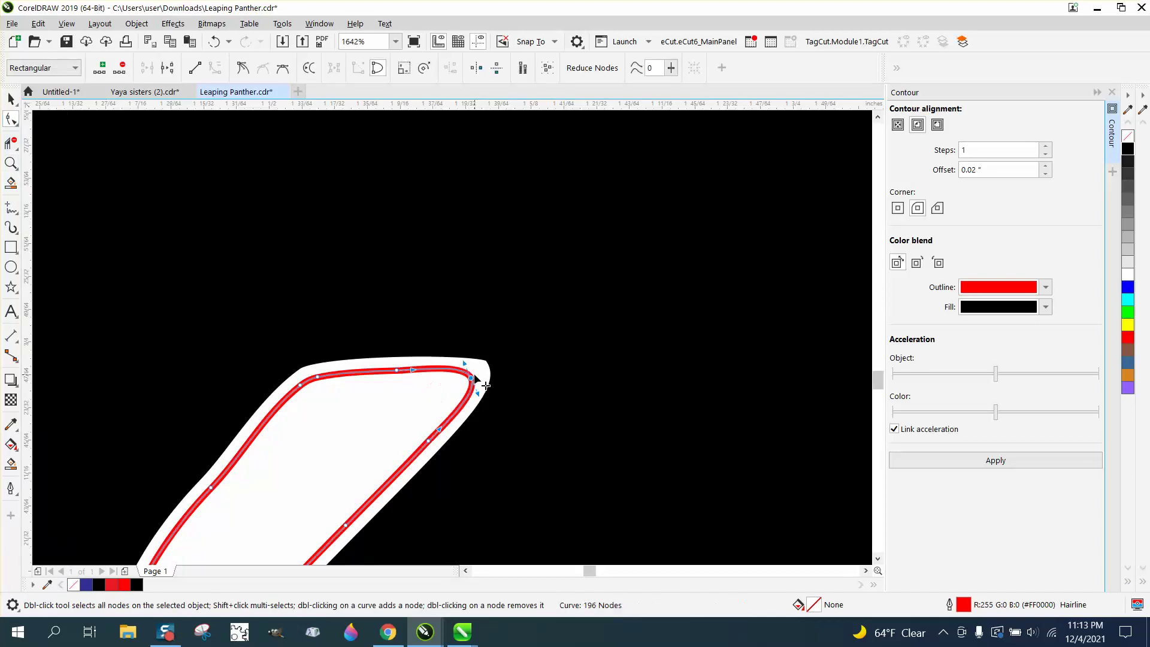
Zoom to the head and drag the contour node beside the jaw deeper into the gap
scroll(437, 342, "down", 3)
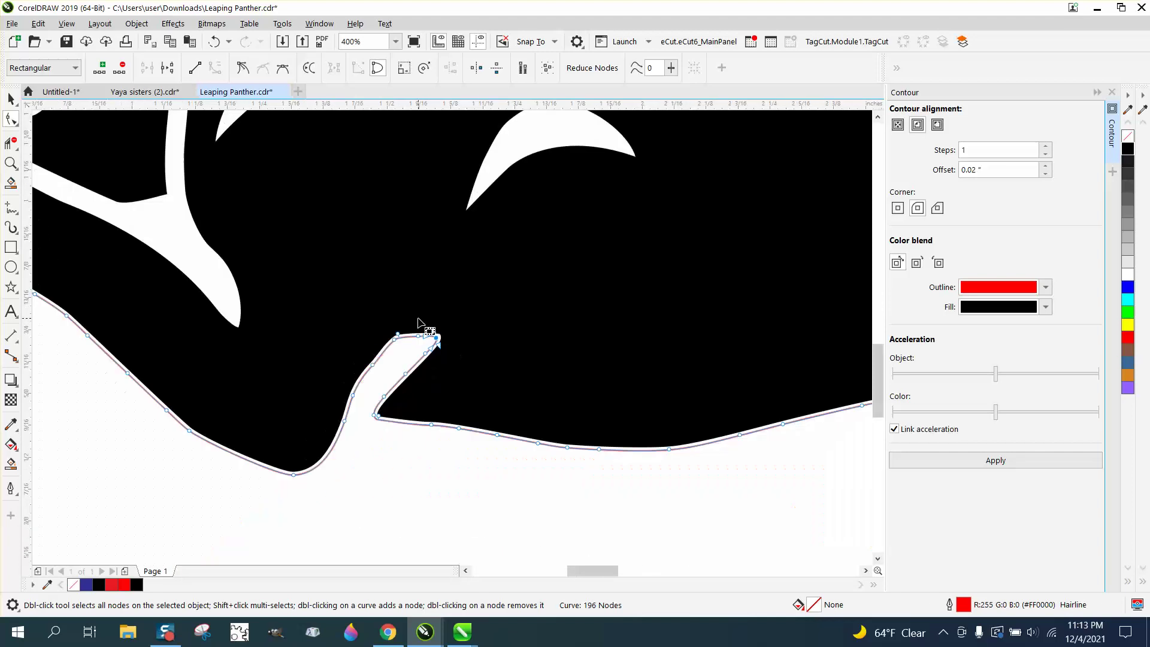
scroll(419, 326, "down", 2)
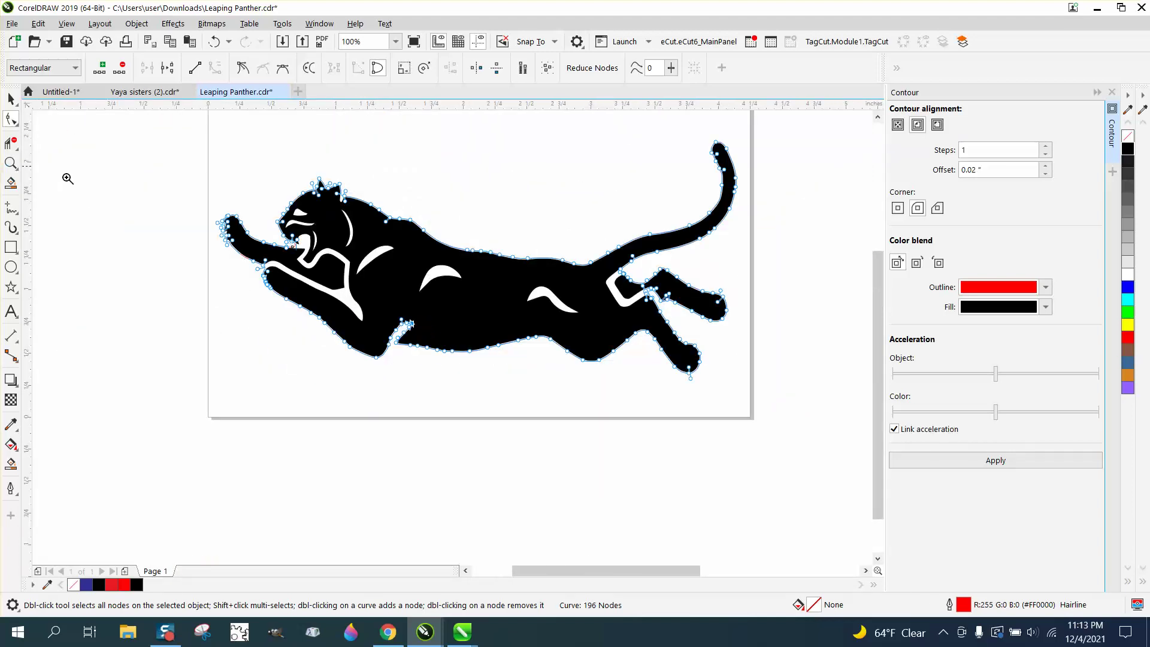
left_click_drag(271, 257, 389, 295)
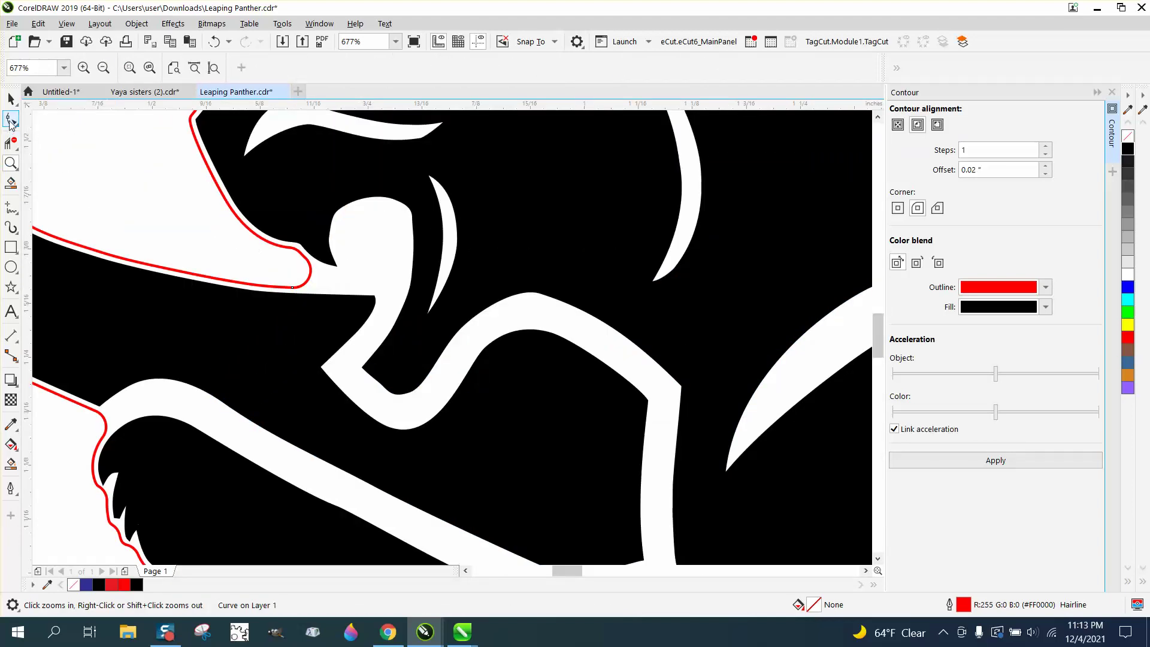
left_click(10, 119)
left_click(309, 277)
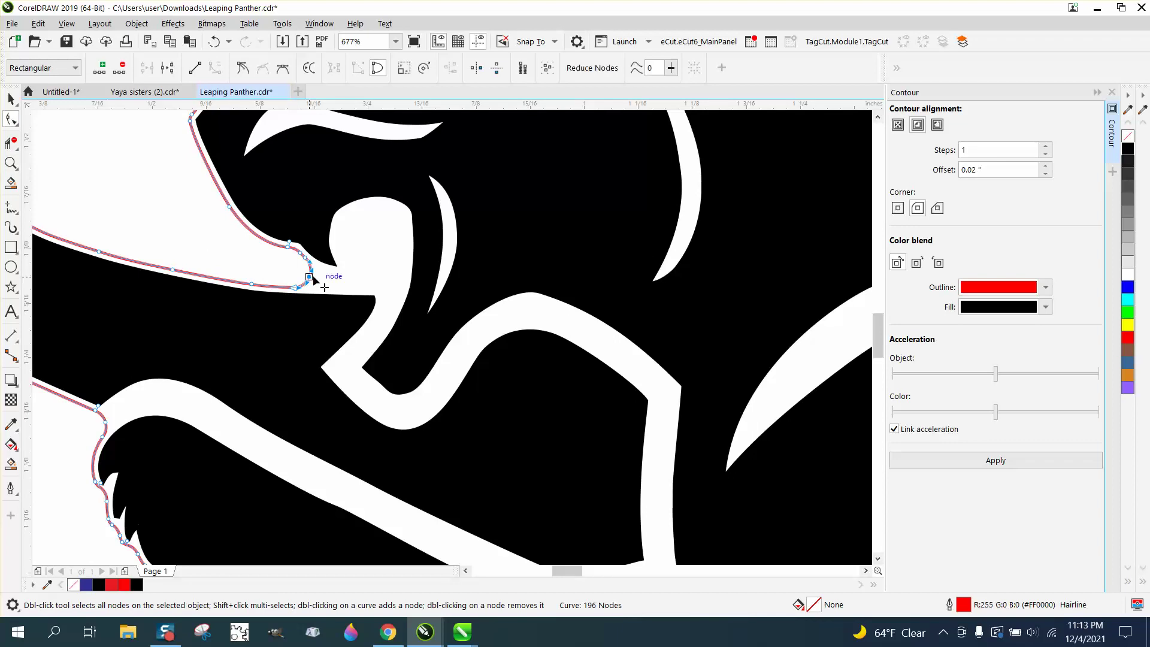
left_click_drag(311, 277, 333, 280)
left_click(215, 261)
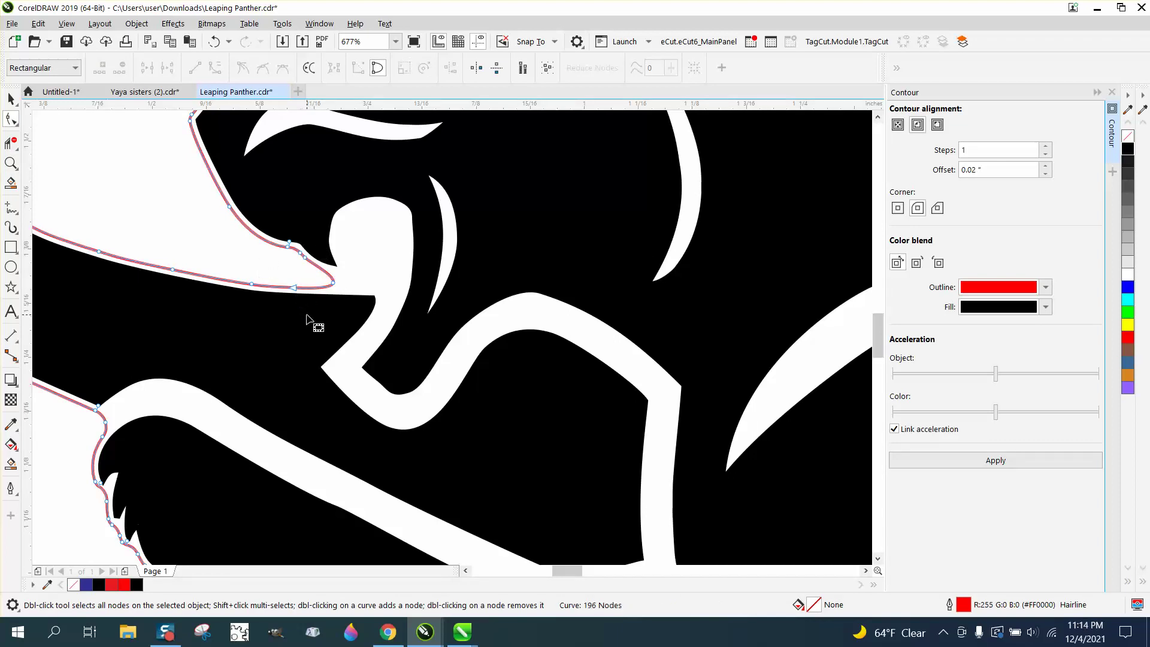
scroll(310, 322, "down", 5)
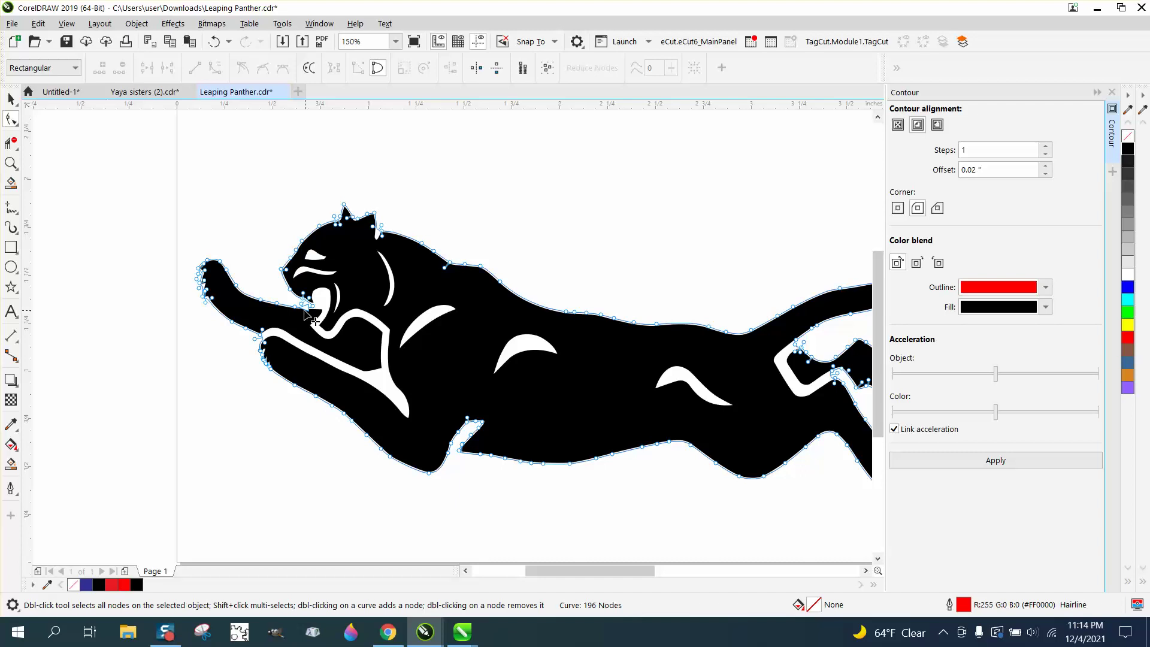
scroll(308, 319, "down", 1)
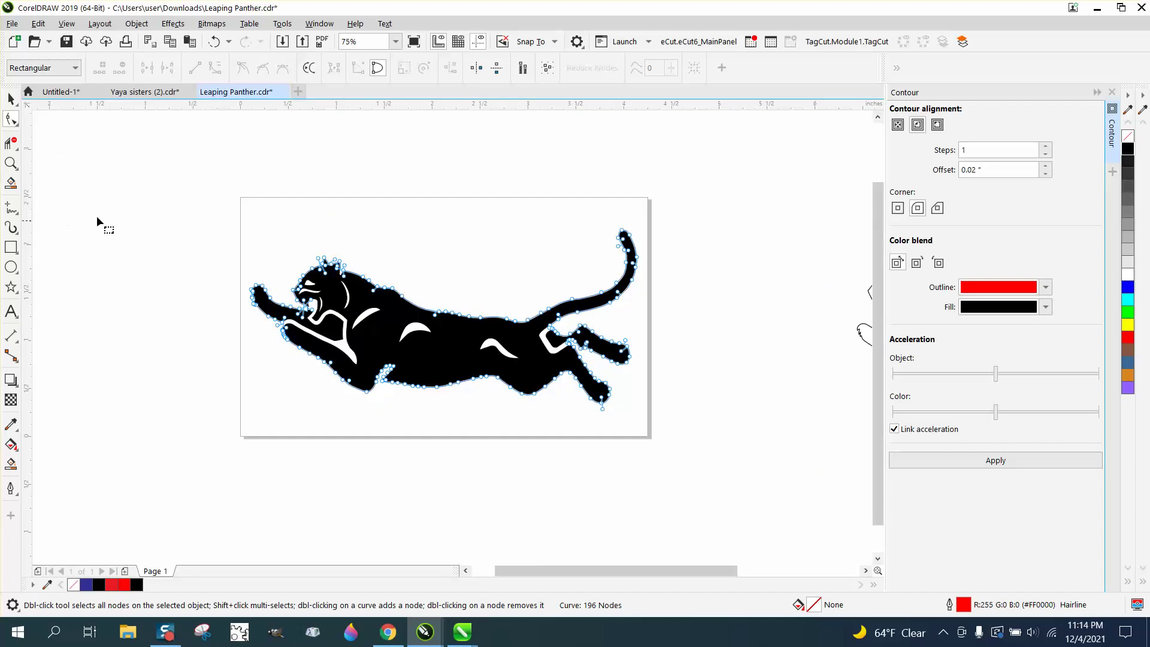